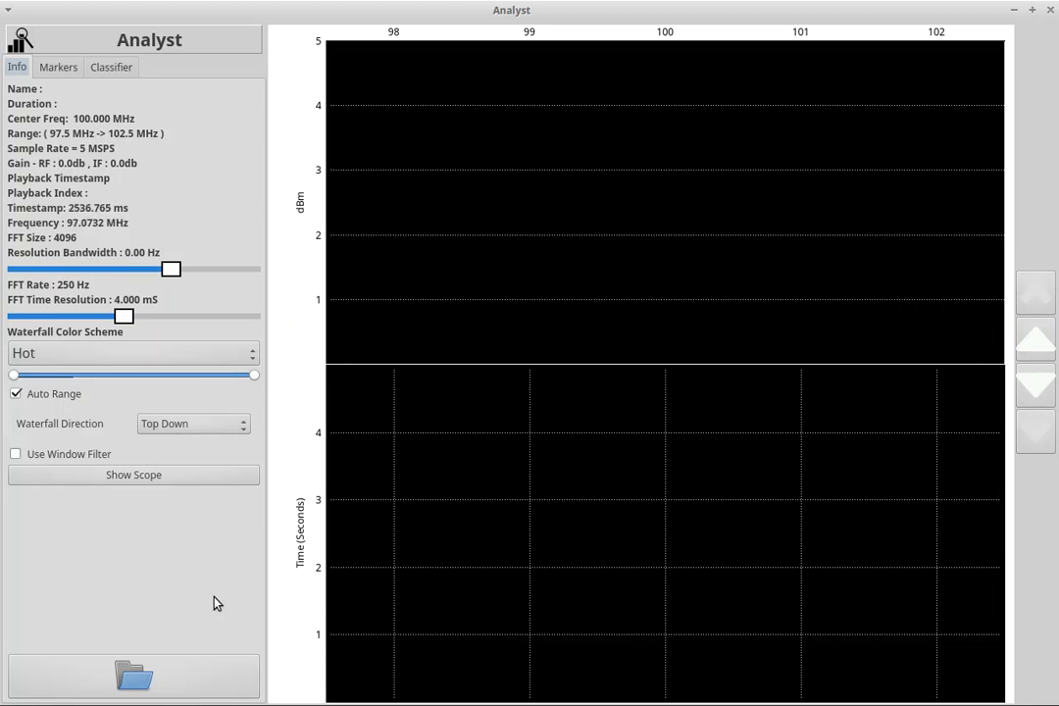
Step: Open the recording fm_radio_10M_100_3Mhz.qvrt from the IQData folder
click(169, 665)
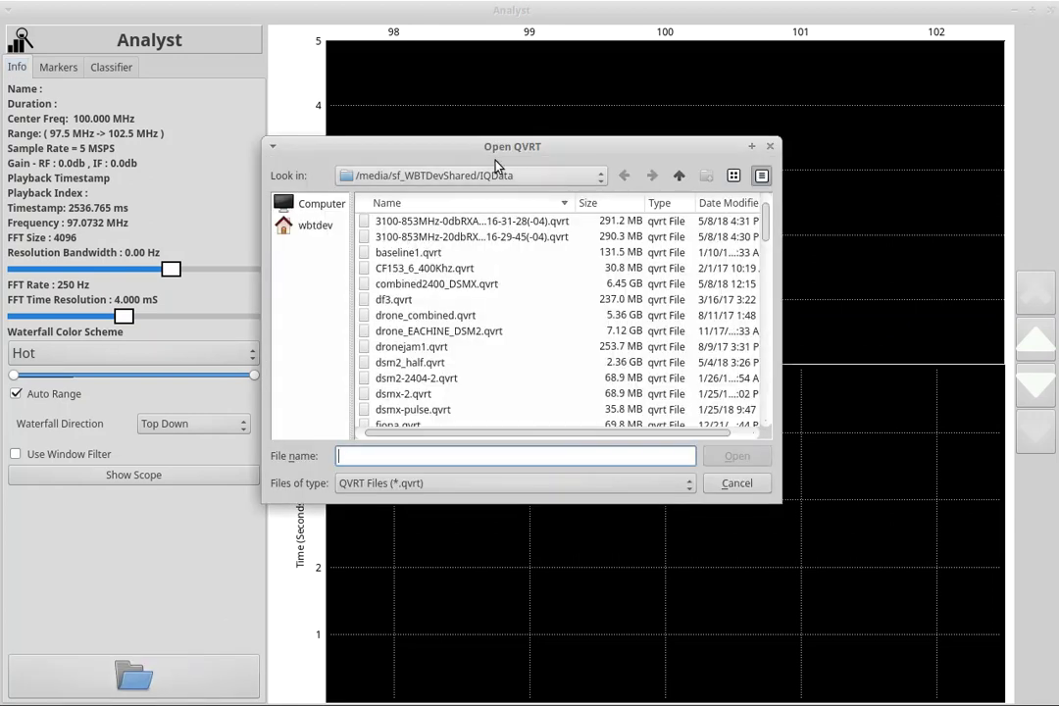
drag(499, 149, 546, 213)
click(549, 359)
scroll(554, 365, down, 3)
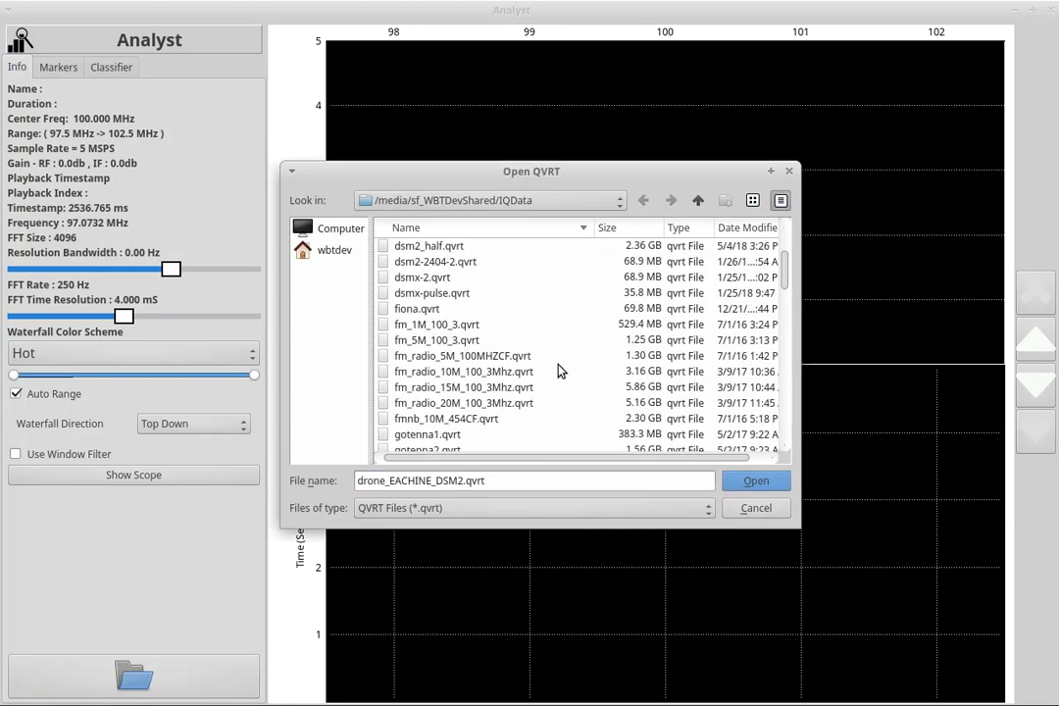
click(513, 372)
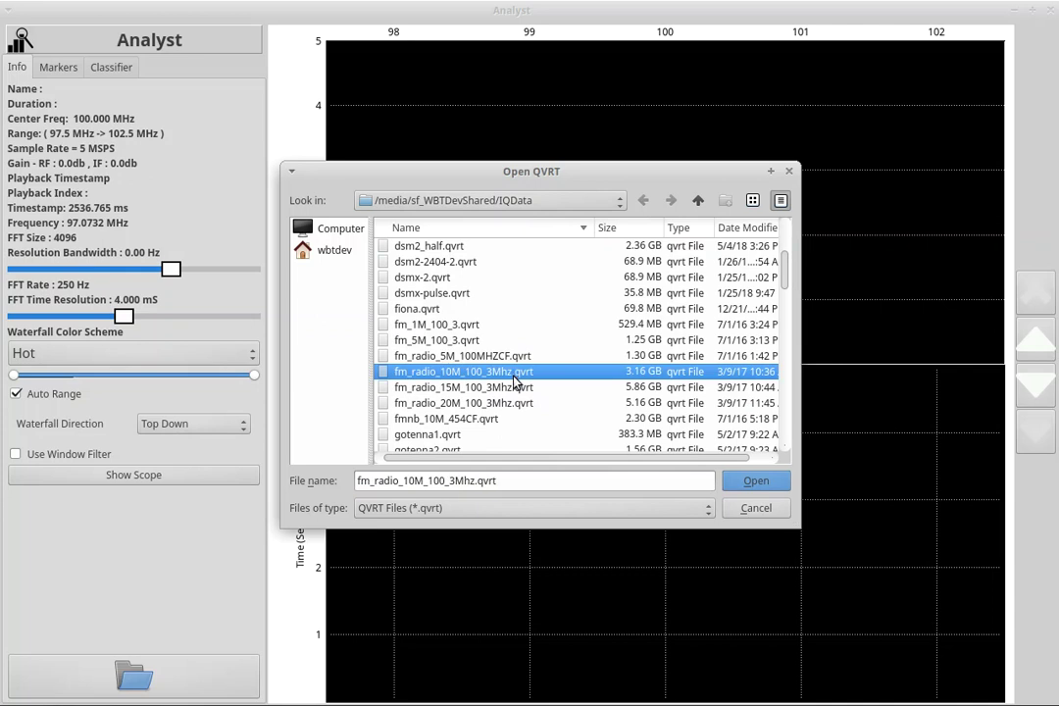
click(742, 483)
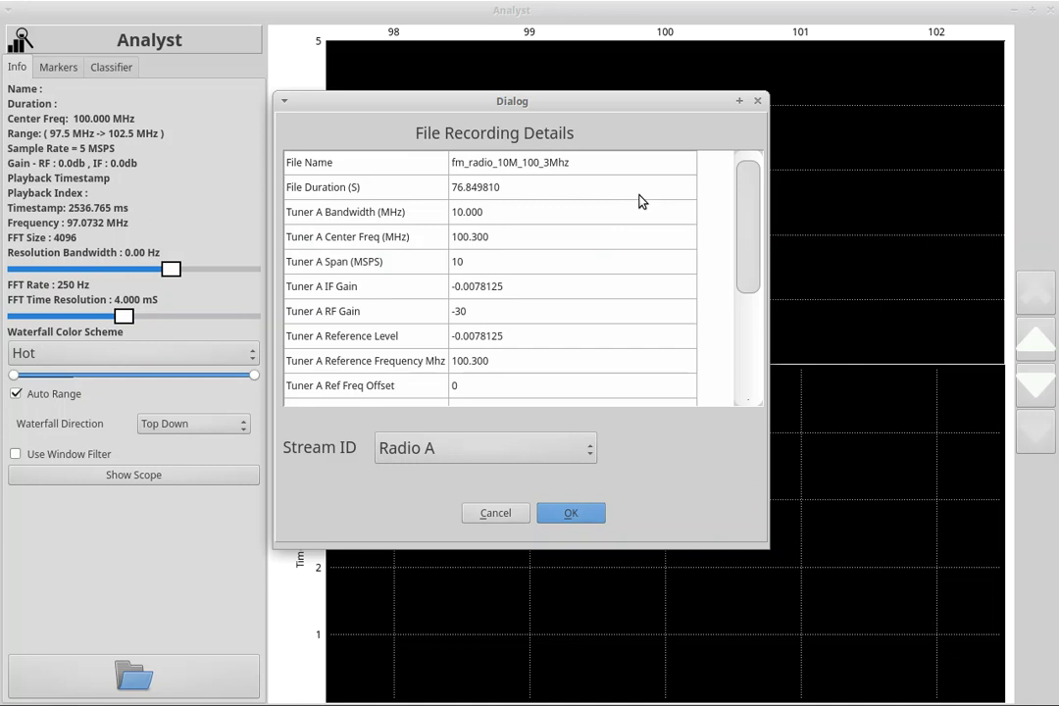
Step: Review the recording's duration, bandwidth and center frequency, and load its Radio A stream
click(459, 190)
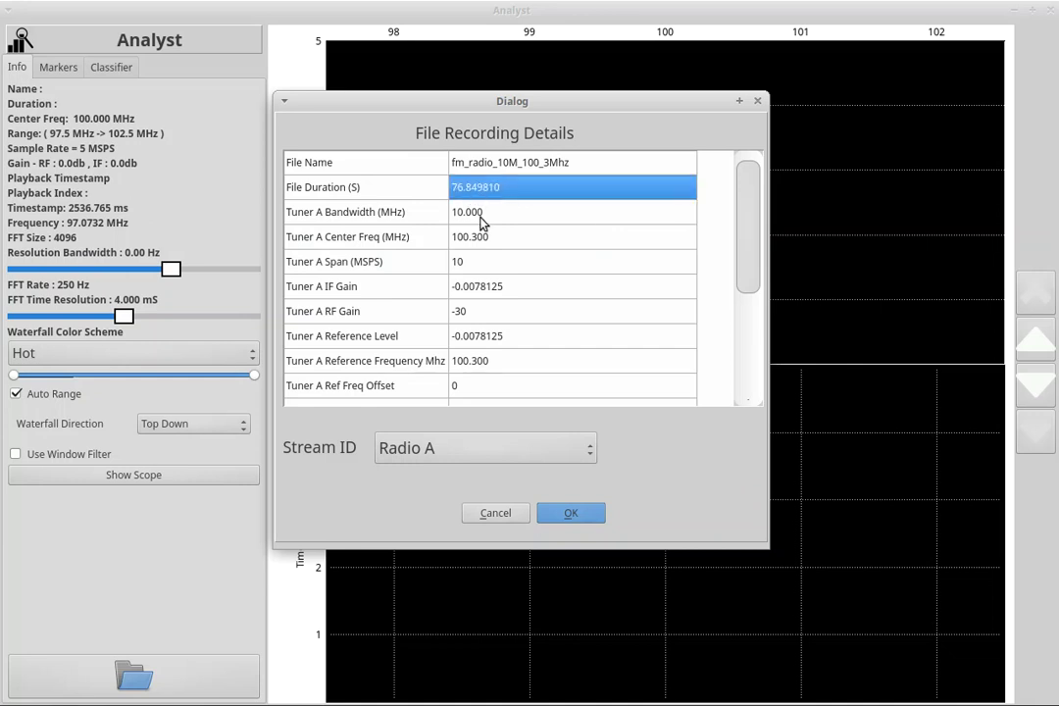
click(480, 221)
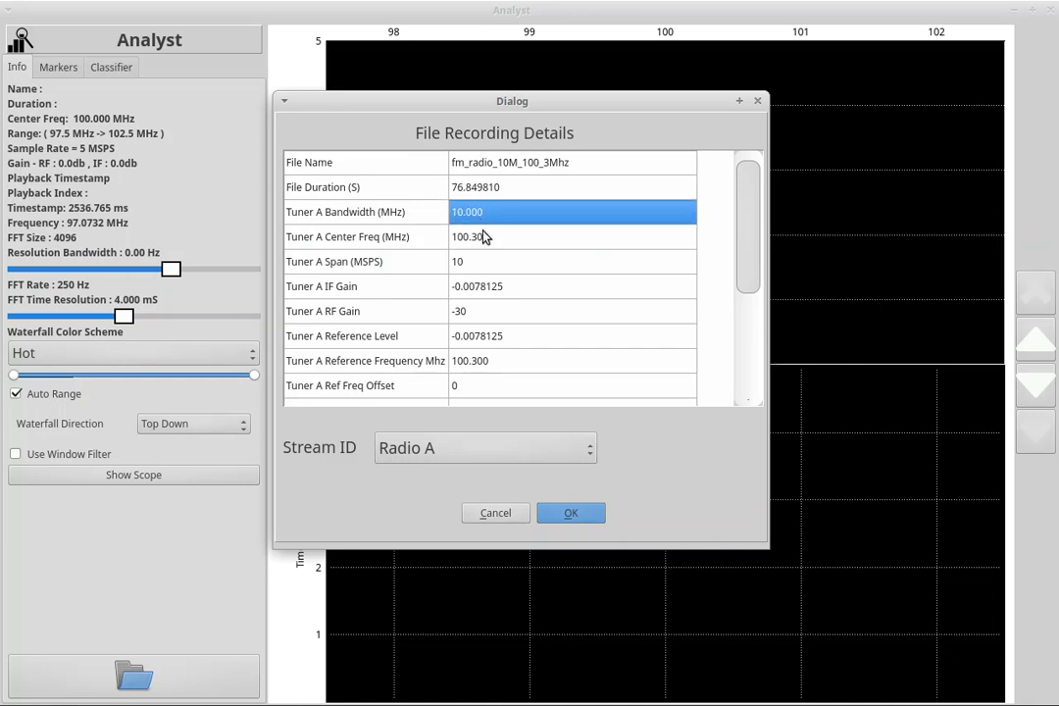
click(486, 243)
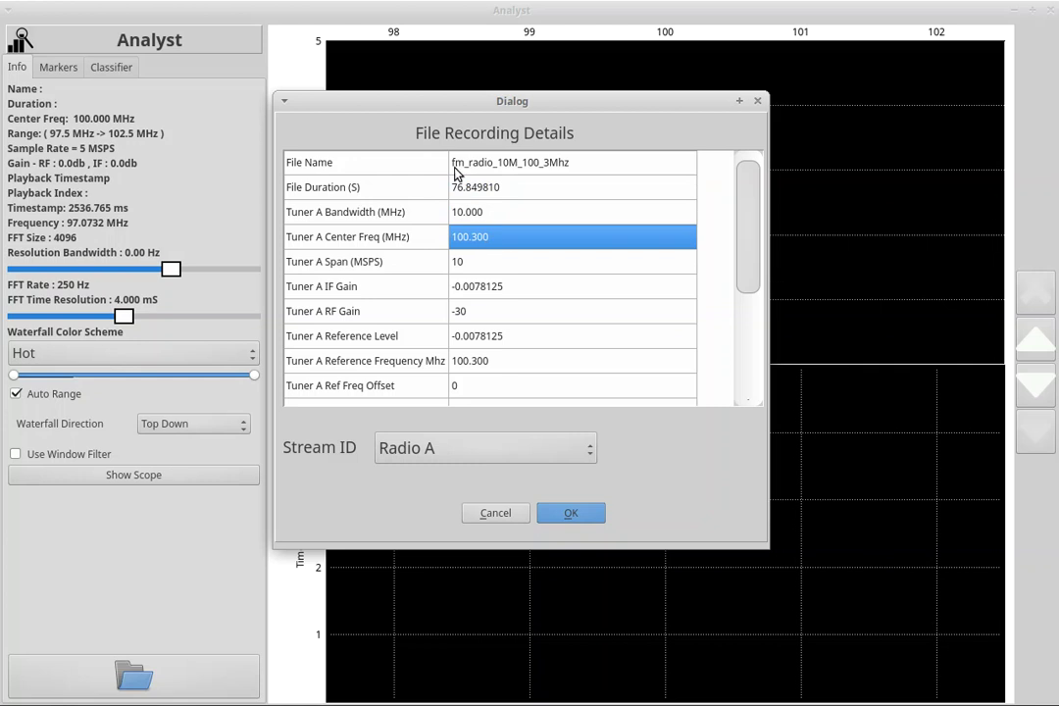
click(579, 517)
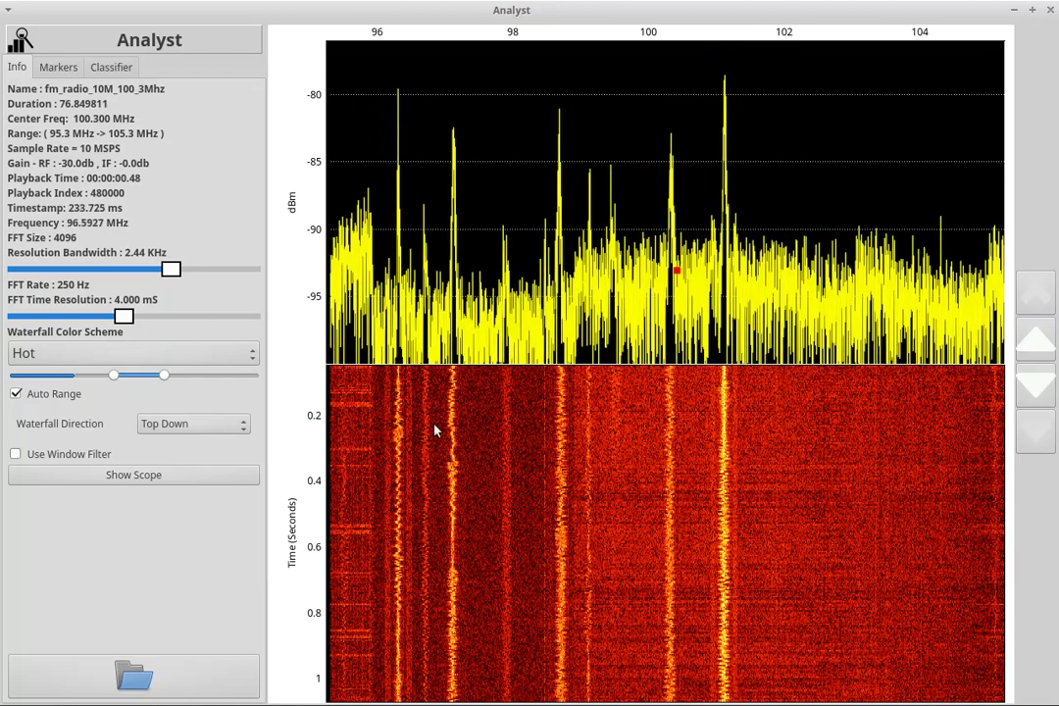
Step: Set the FFT size to 8192 for a resolution bandwidth of 1.22 KHz
drag(652, 458, 691, 449)
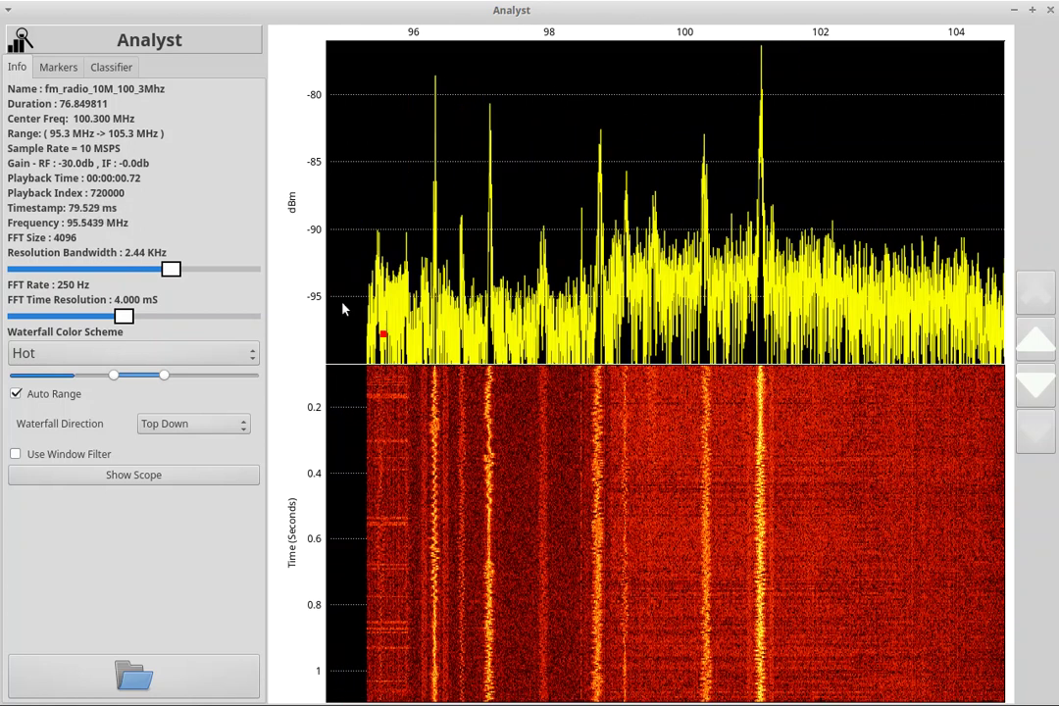
click(200, 268)
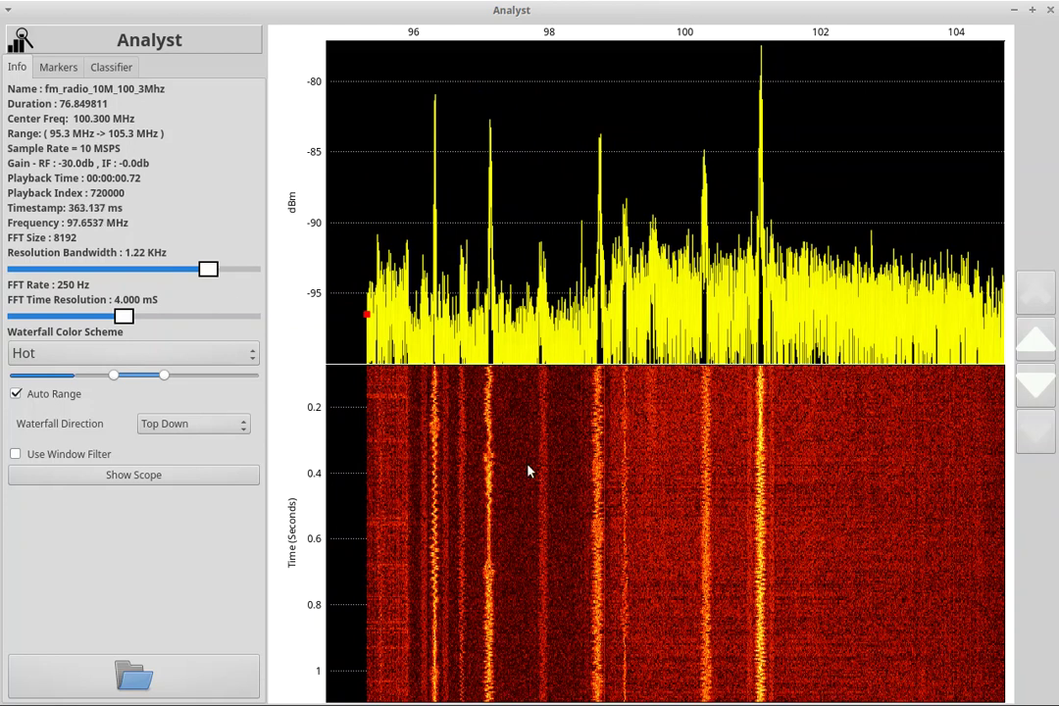
Step: Examine the FM station signals up close across the spectrum and waterfall, from the low to the high end of the band
scroll(488, 459, up, 3)
drag(513, 456, 567, 432)
scroll(573, 446, up, 1)
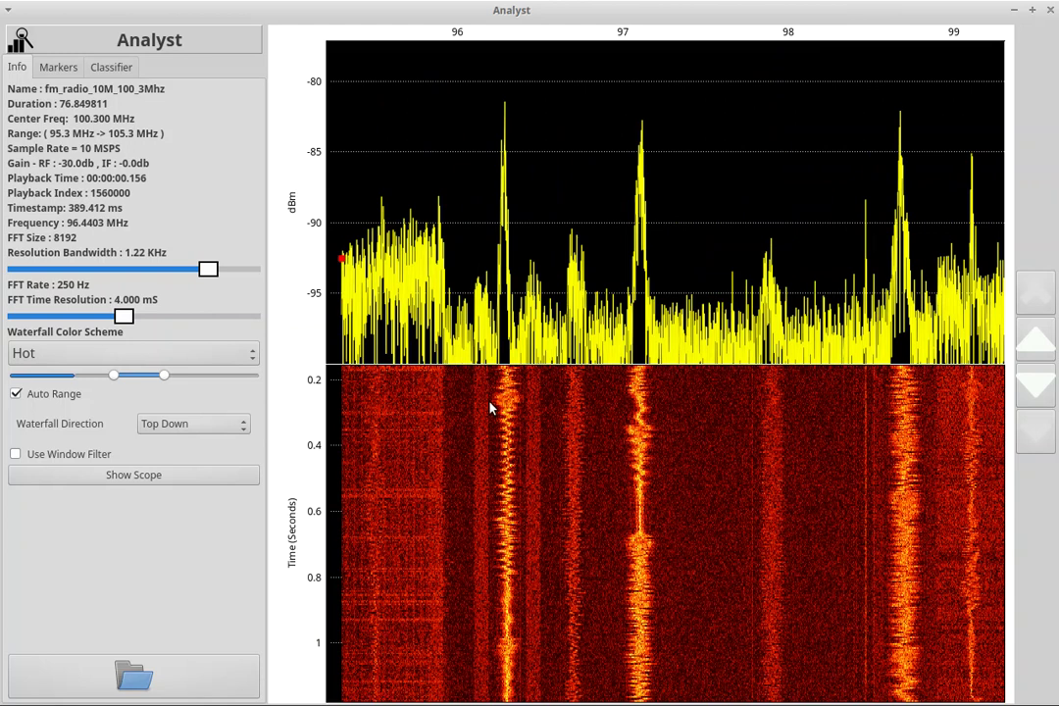
drag(476, 407, 540, 411)
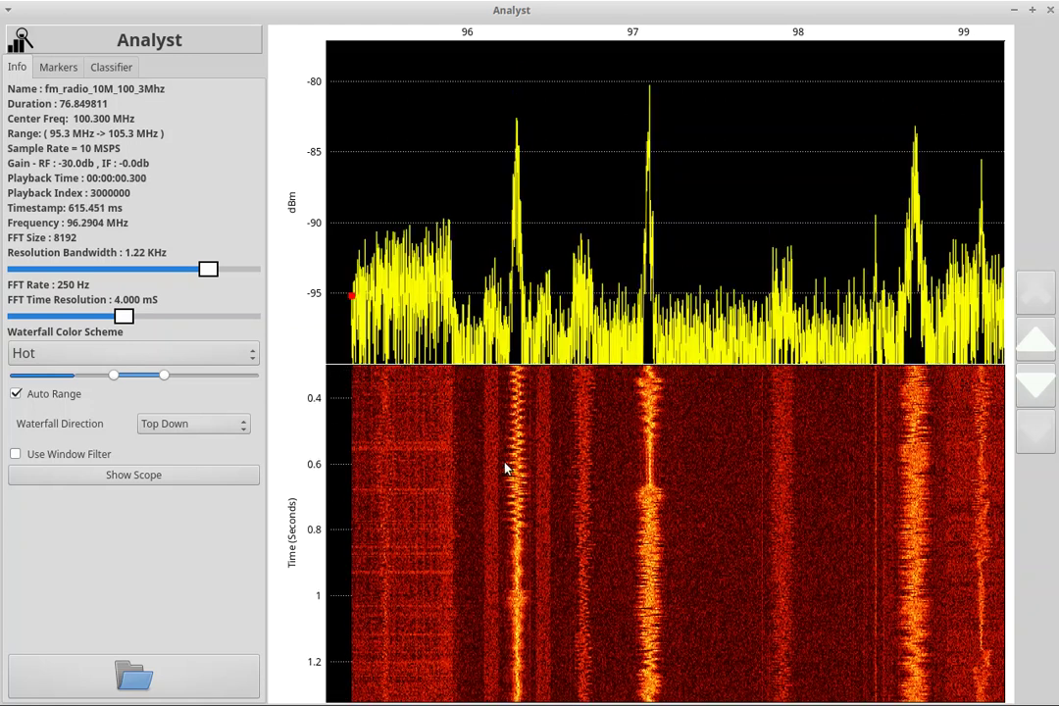
mouse_move(506, 467)
mouse_down()
mouse_move(478, 468)
mouse_move(507, 465)
mouse_up()
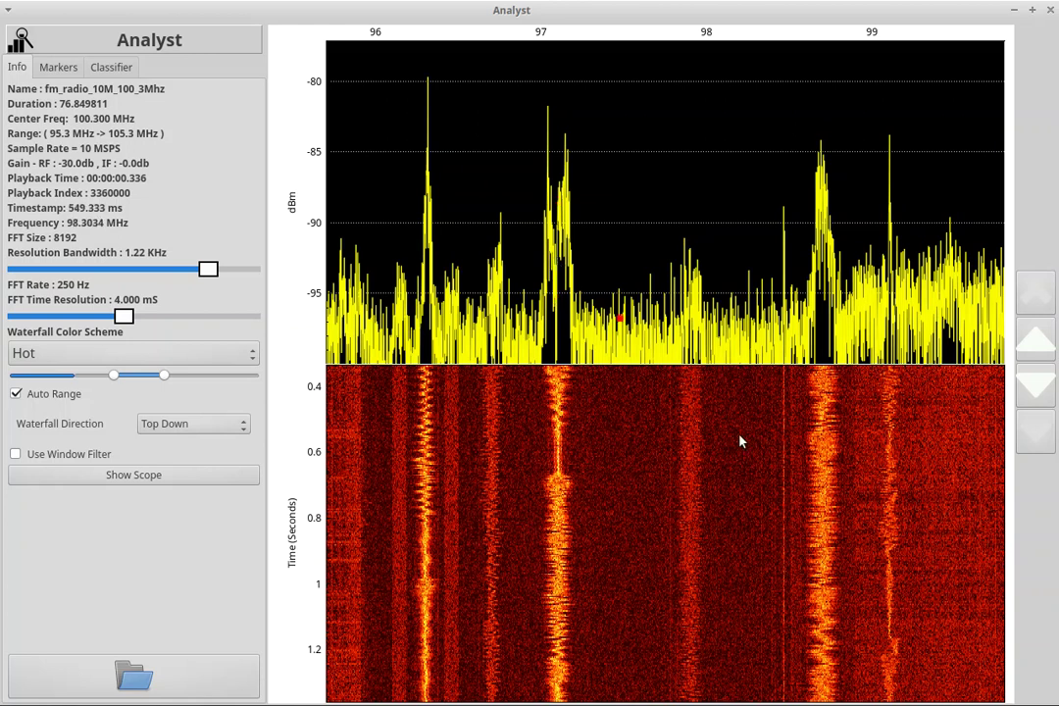
drag(741, 441, 692, 432)
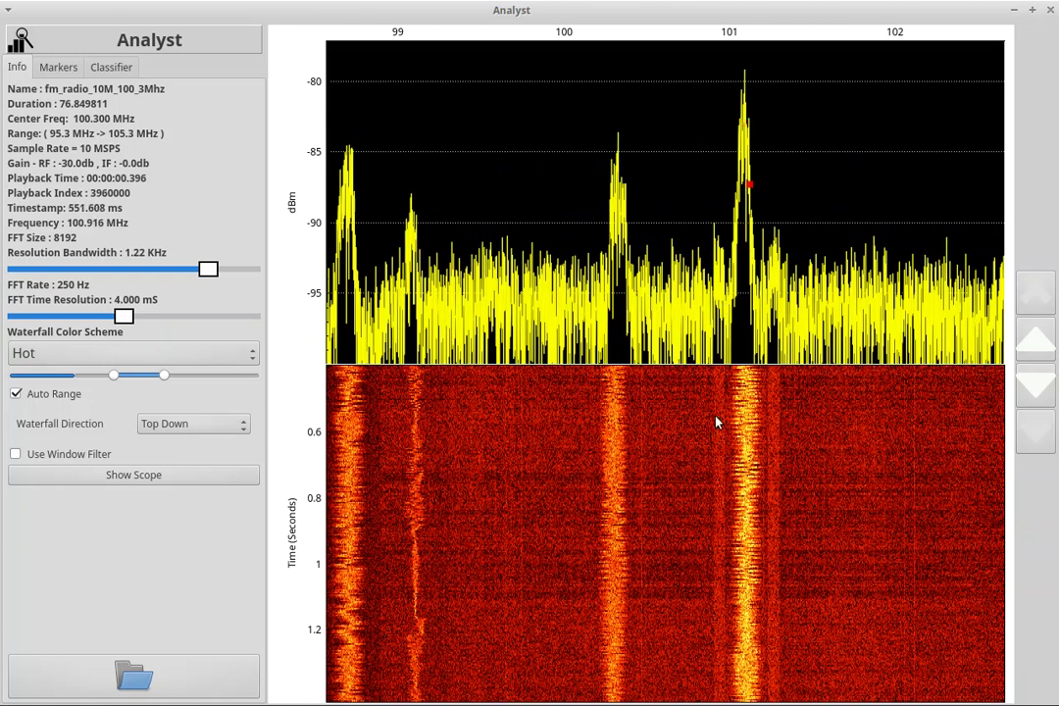
drag(751, 439, 845, 418)
scroll(562, 470, down, 3)
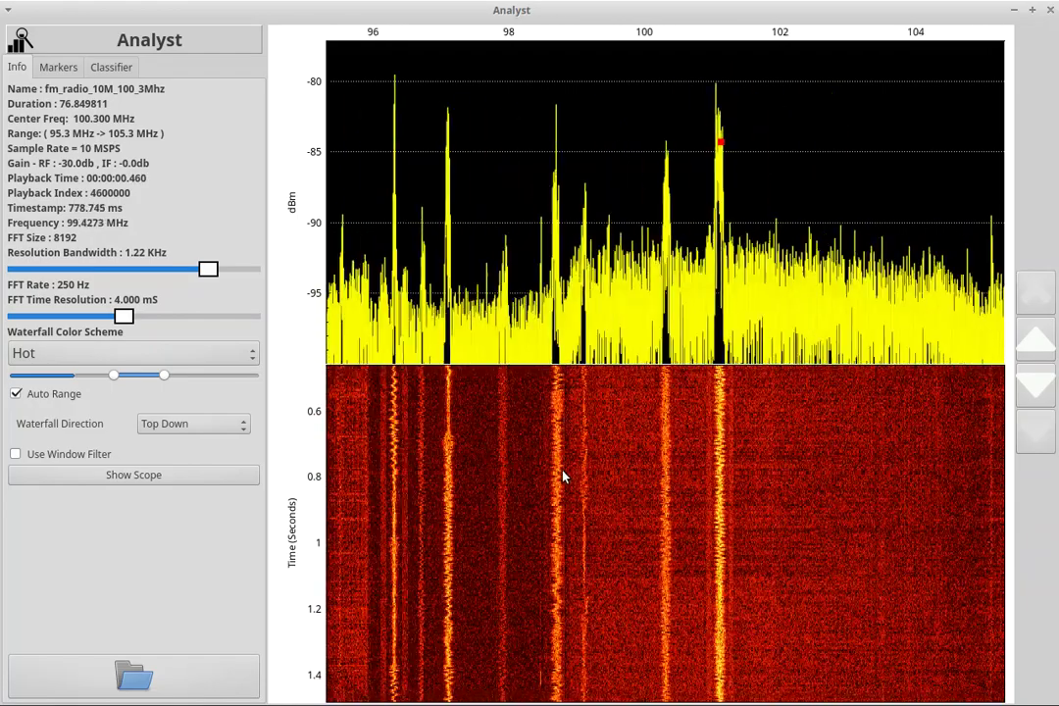
mouse_move(526, 474)
mouse_down()
mouse_move(567, 475)
mouse_move(522, 476)
mouse_up()
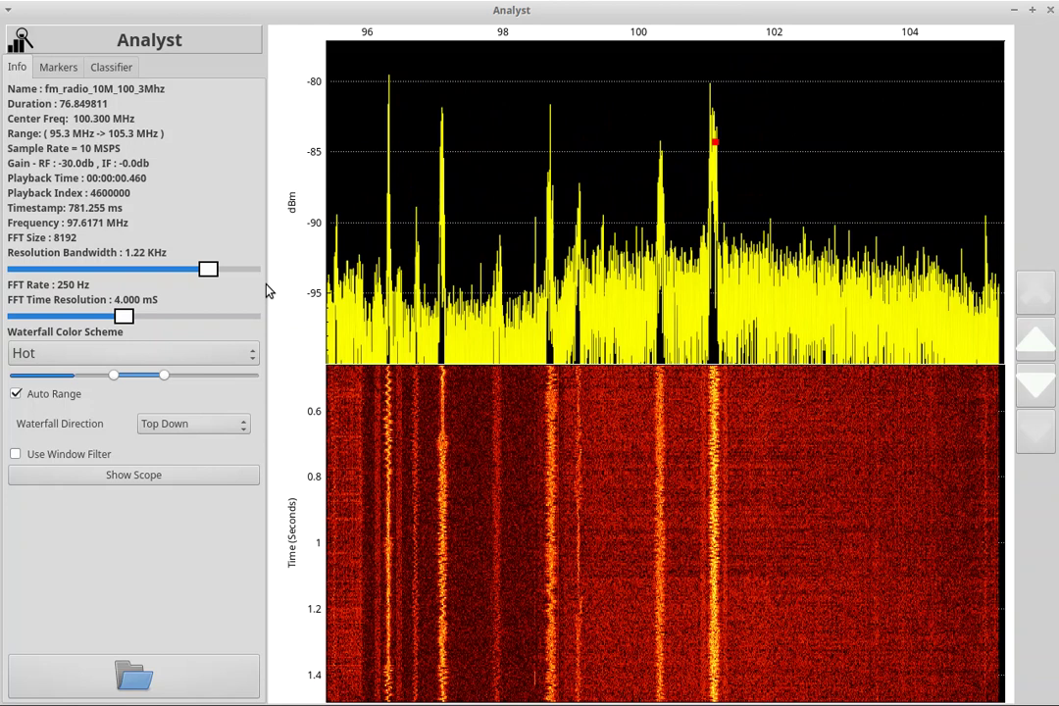
Step: Outline the signal near 97.1 MHz in the waterfall, from about 0.6 to 1.07 seconds, for a marker
click(103, 71)
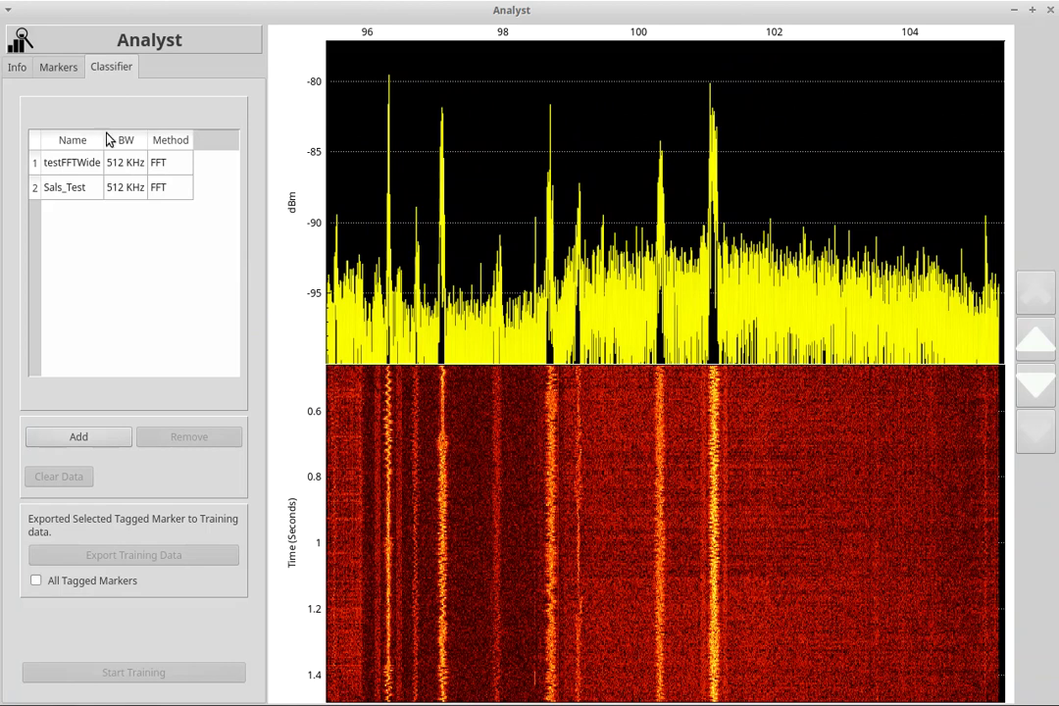
click(57, 67)
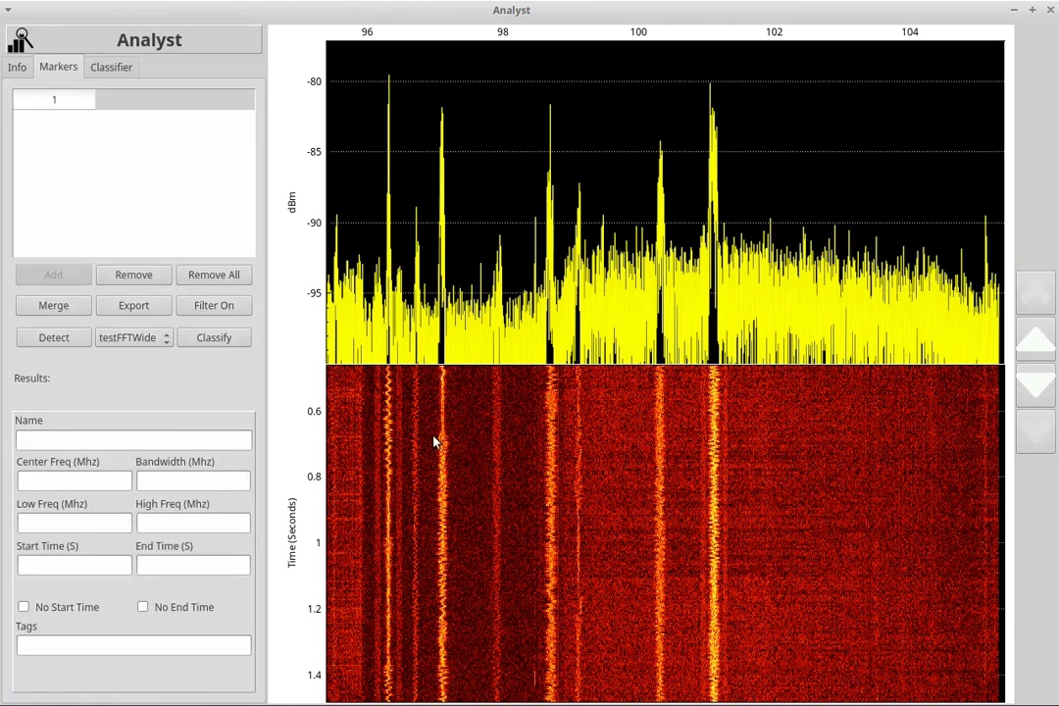
drag(433, 412, 457, 505)
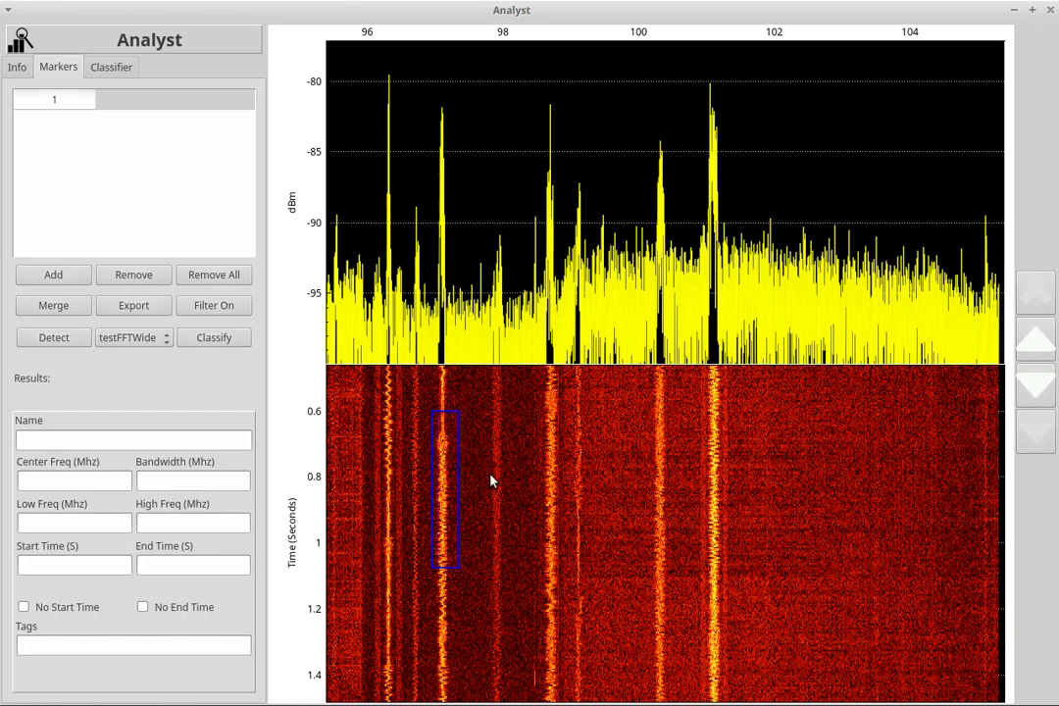
Step: Review the testFFTWide and Sals_Test entries in the list of classifiers
click(121, 69)
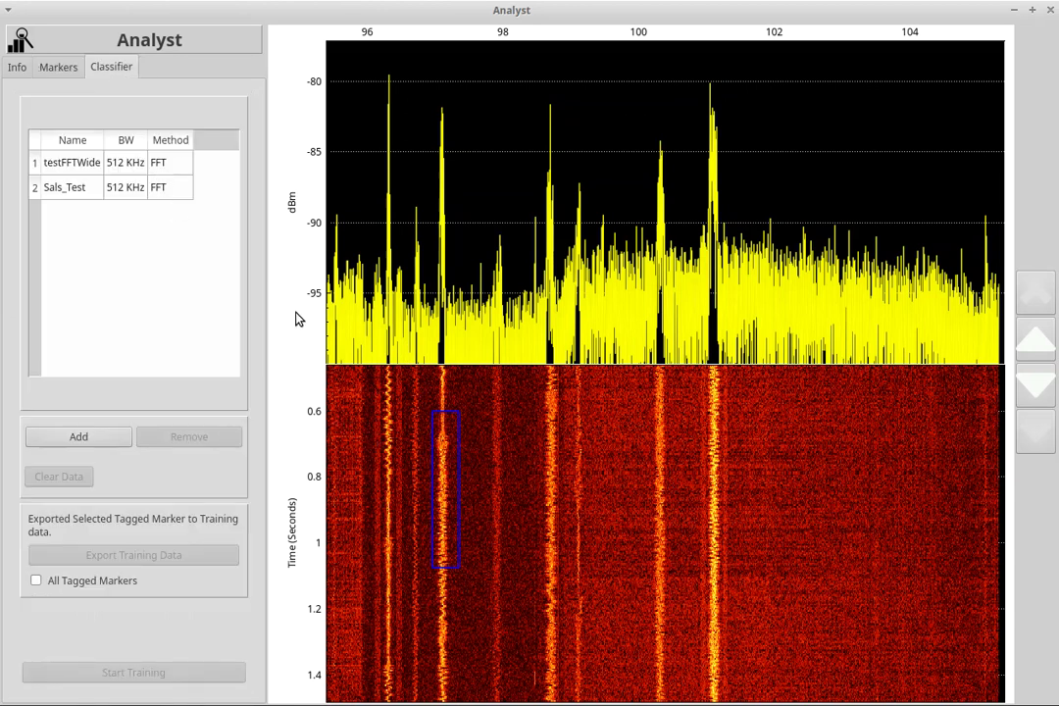
click(157, 168)
click(166, 191)
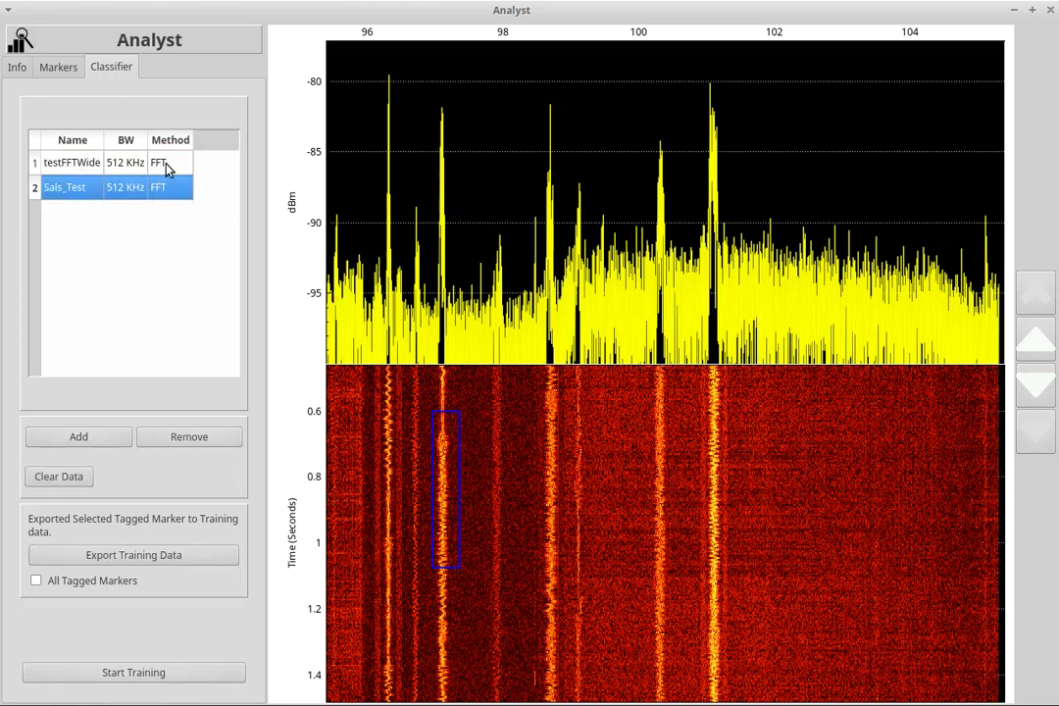
click(166, 166)
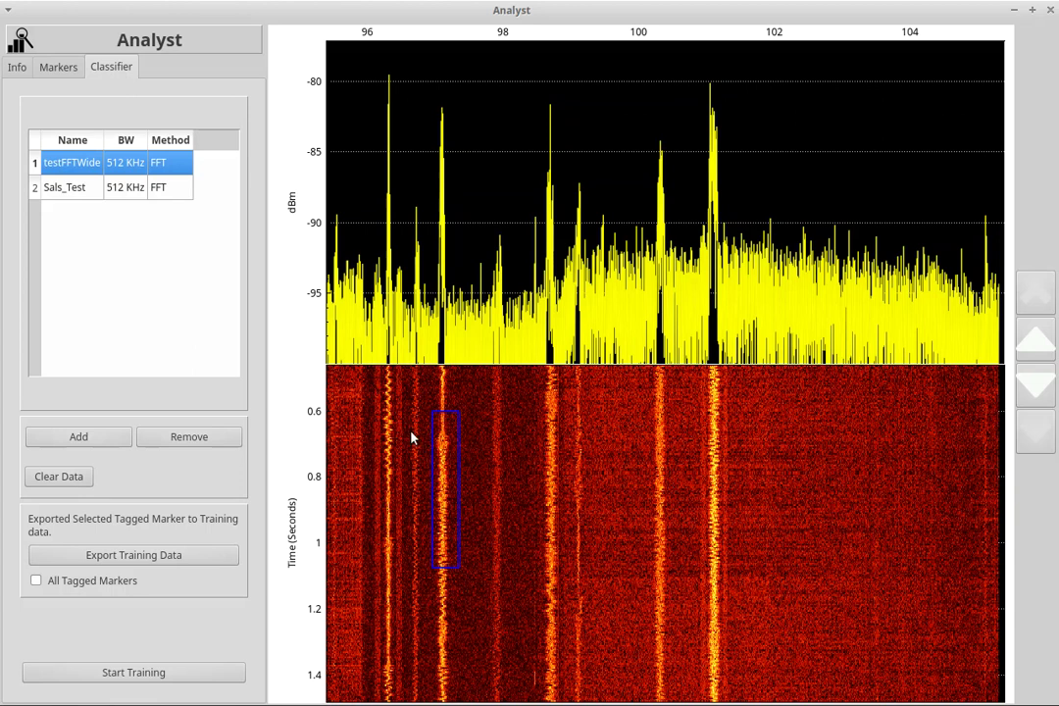
drag(508, 460, 529, 462)
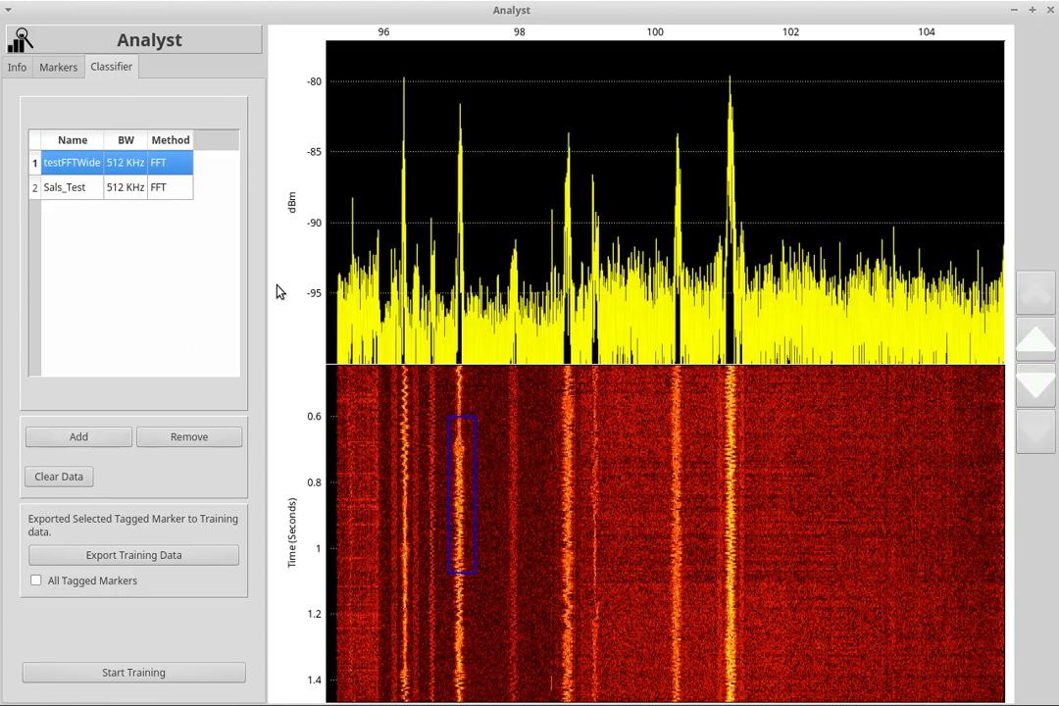
Step: Choose testFFTWide as the classifier for the markers
click(49, 66)
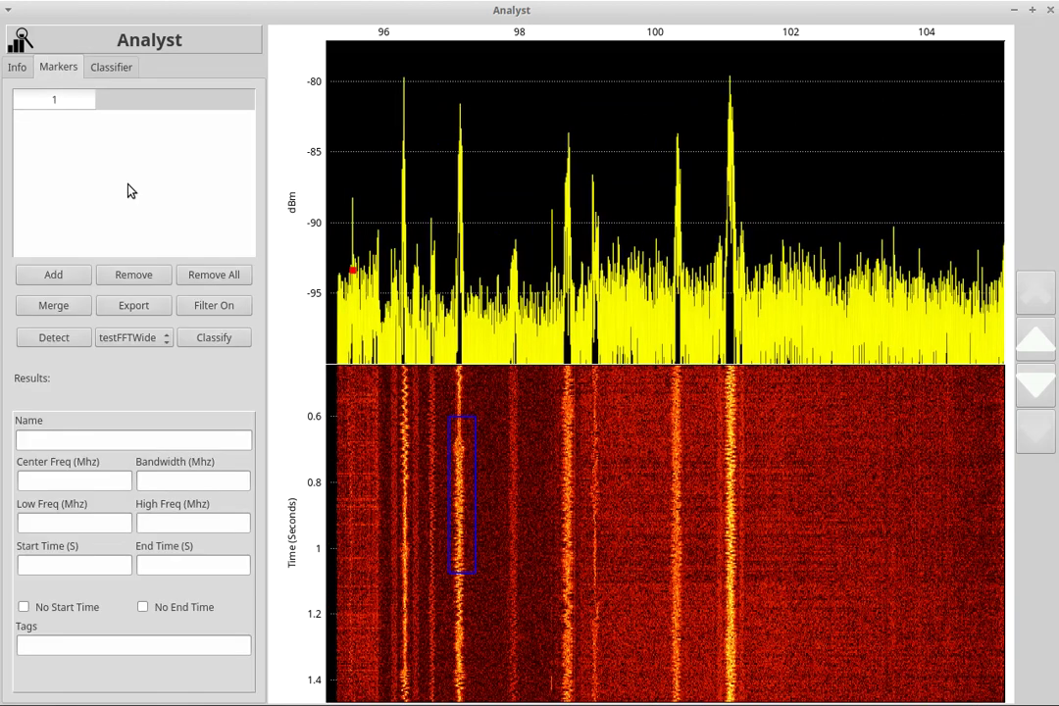
click(154, 341)
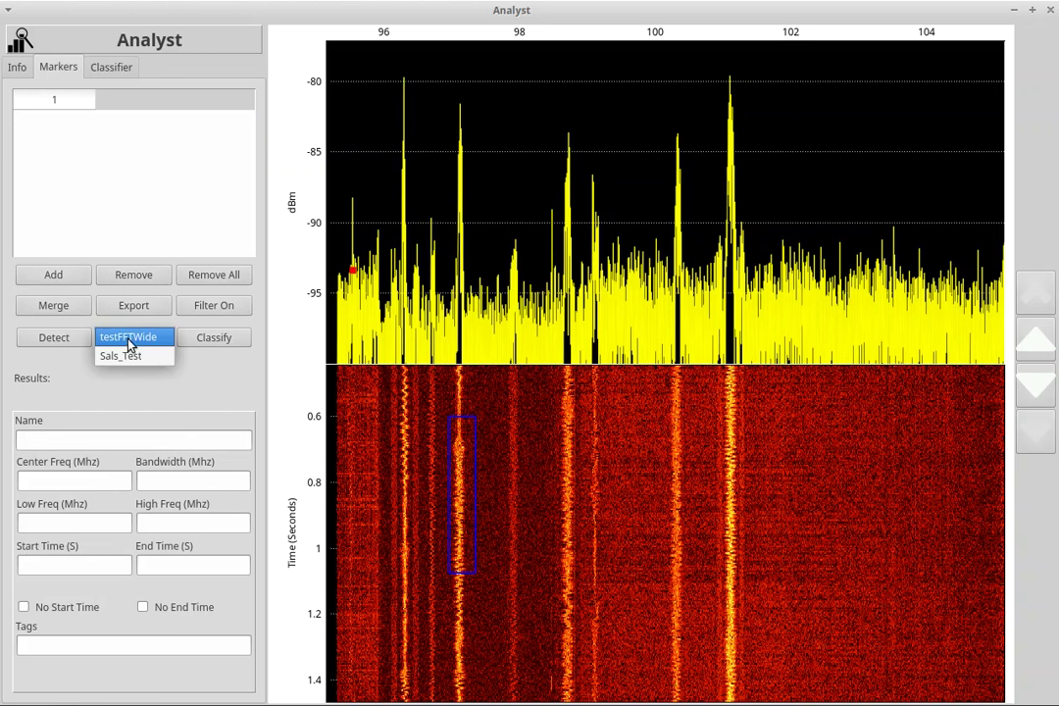
click(117, 340)
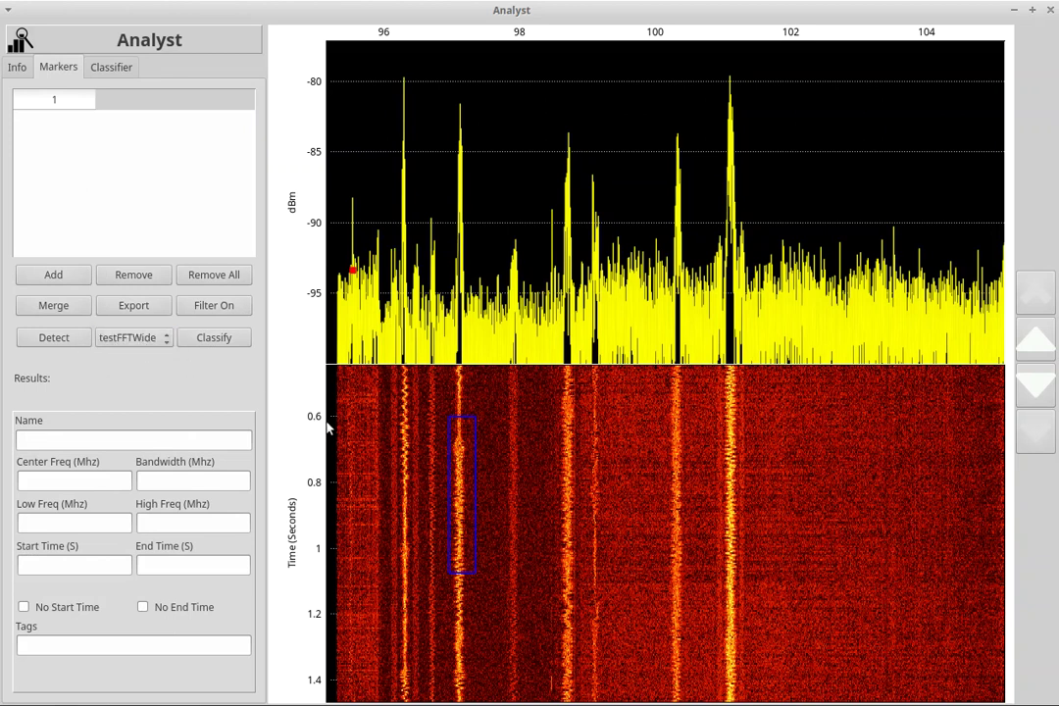
Step: Add a marker around the signal near 97.1 MHz, about 0.27 MHz wide and spanning about 0.59 to 1.11 seconds, and select it
mouse_move(504, 429)
mouse_down()
mouse_move(489, 423)
mouse_move(499, 424)
mouse_up()
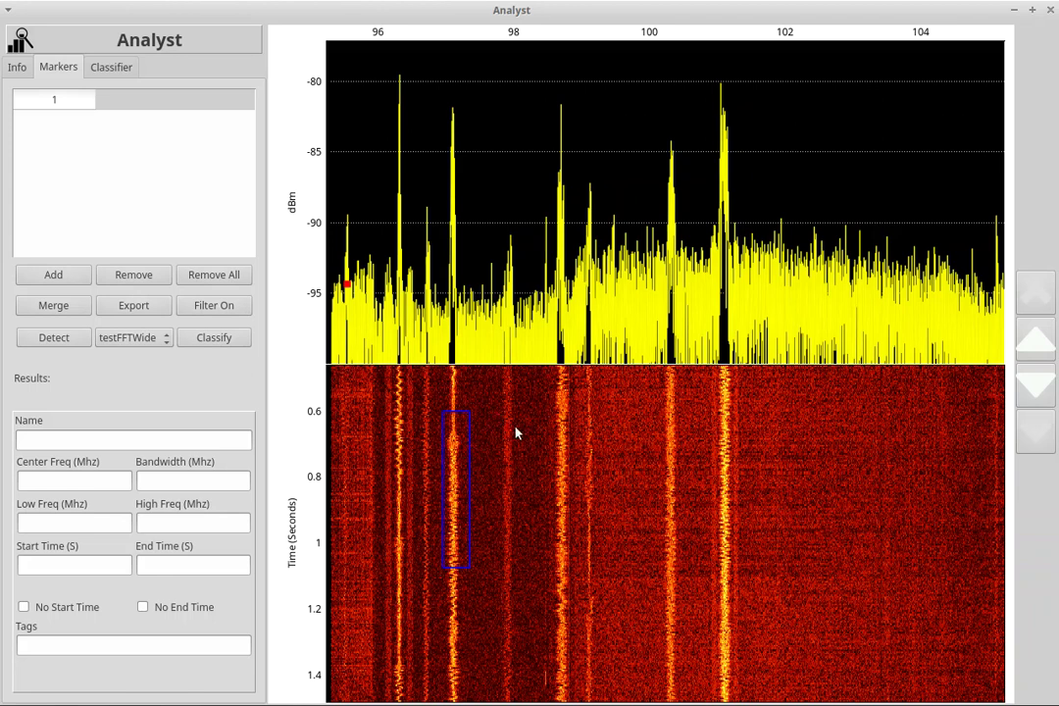
drag(515, 427, 500, 424)
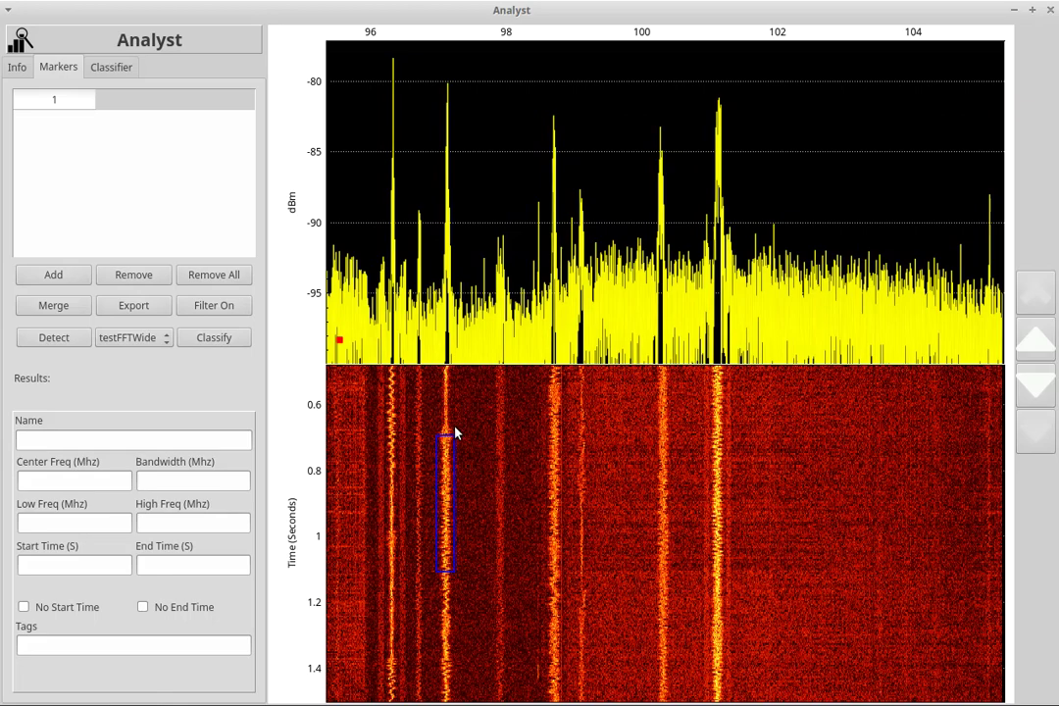
drag(455, 432, 456, 421)
scroll(452, 449, up, 2)
scroll(462, 447, up, 1)
drag(524, 461, 598, 468)
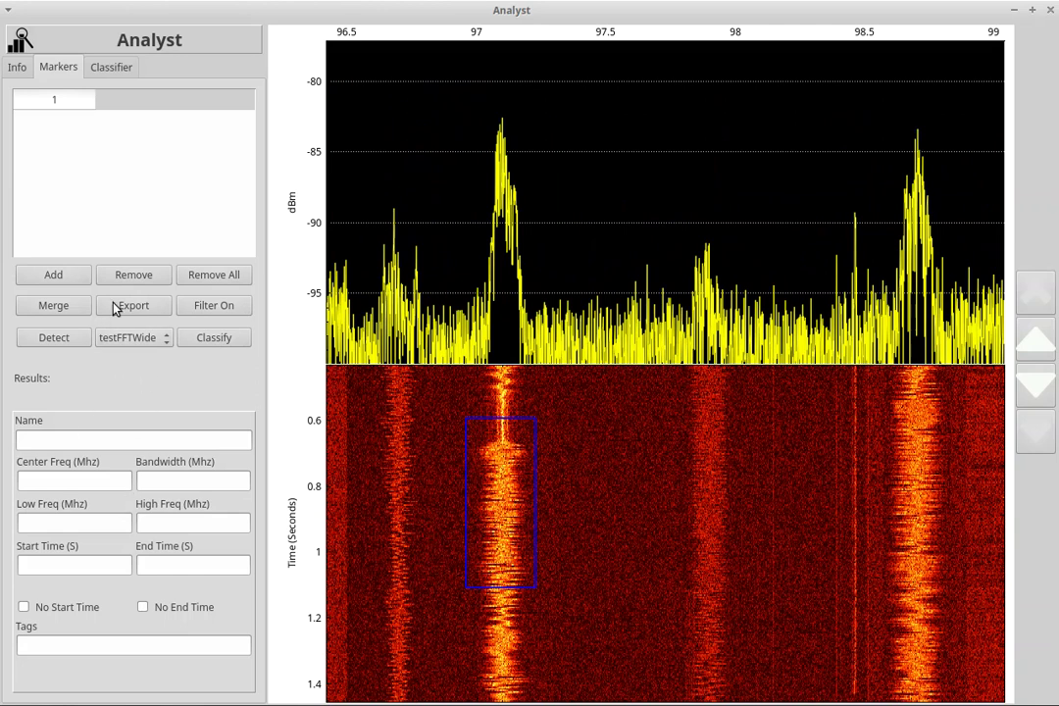
click(54, 278)
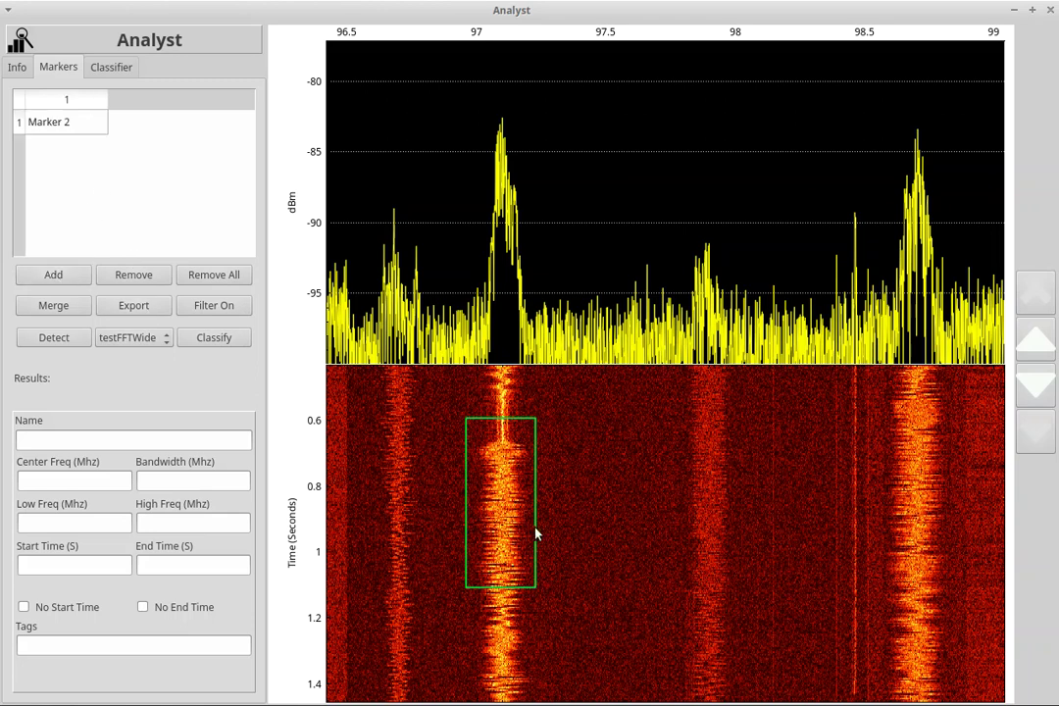
click(466, 497)
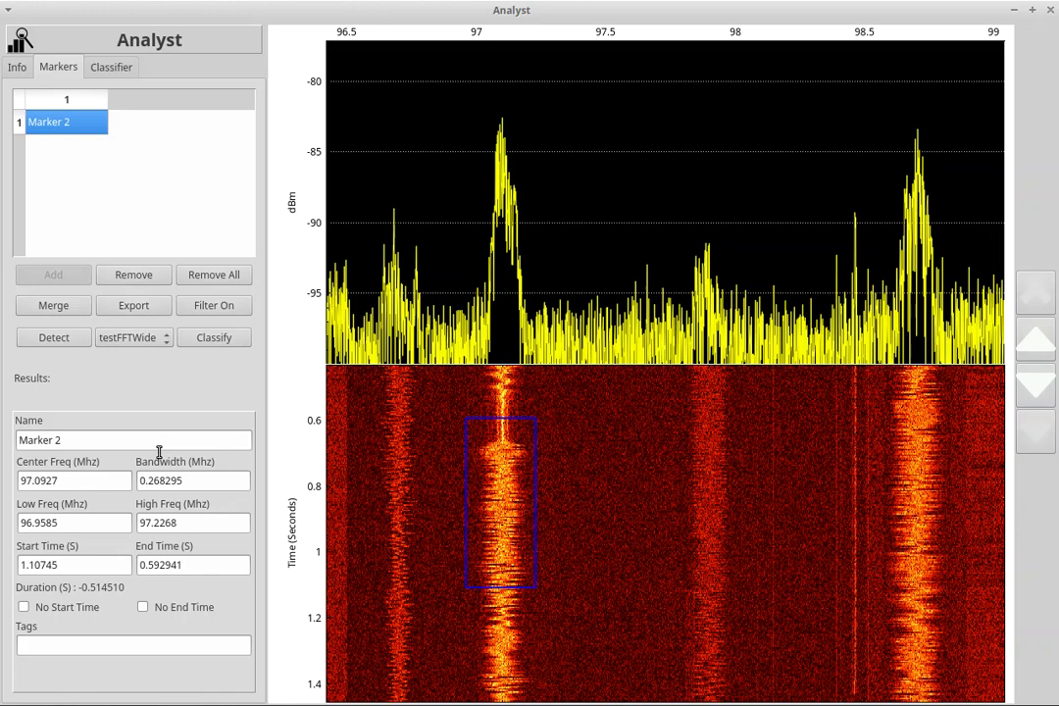
Step: Set the selected marker's center frequency to 97.1 MHz
click(94, 480)
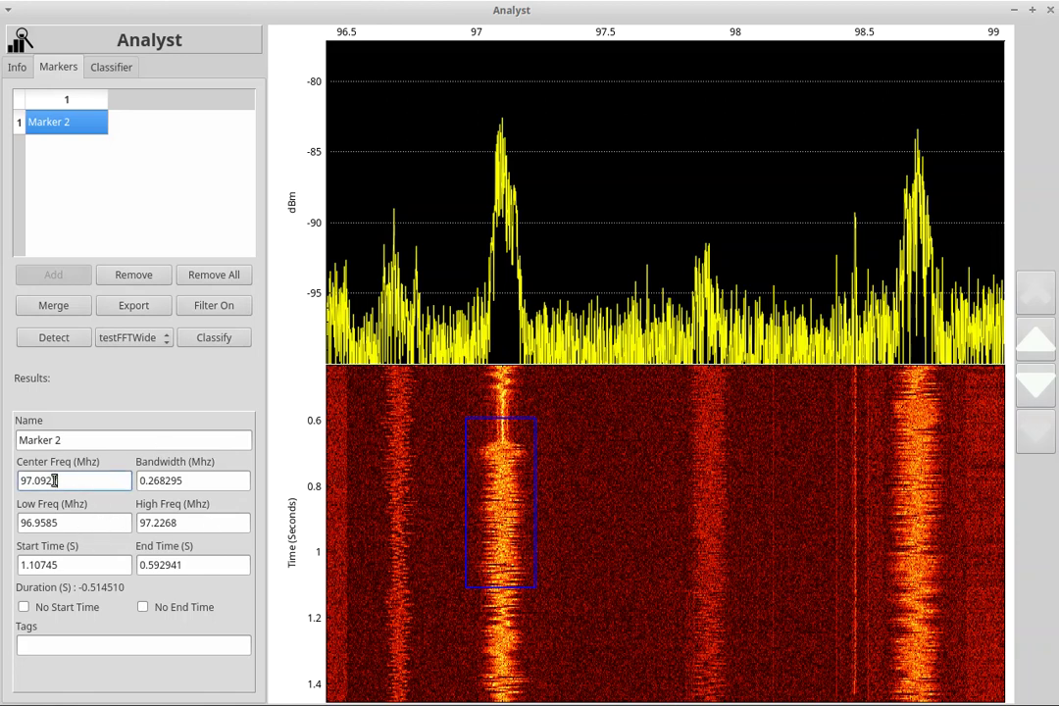
double_click(64, 480)
text(1)
key(Tab)
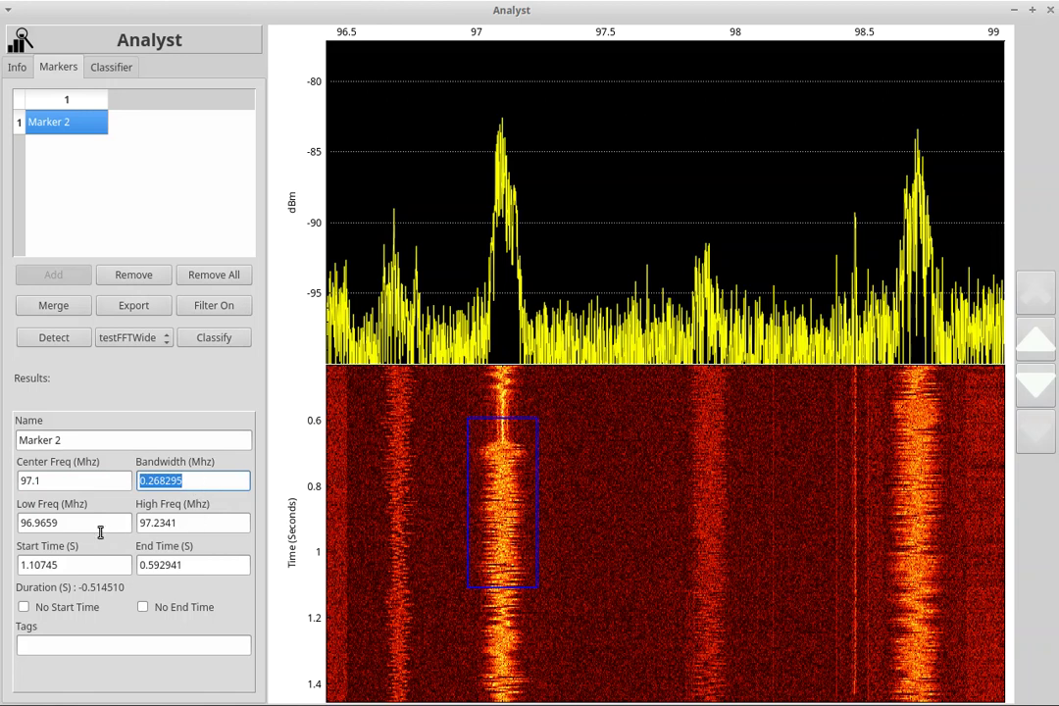
Step: Set the selected marker's start time to 0 seconds
click(24, 567)
double_click(14, 567)
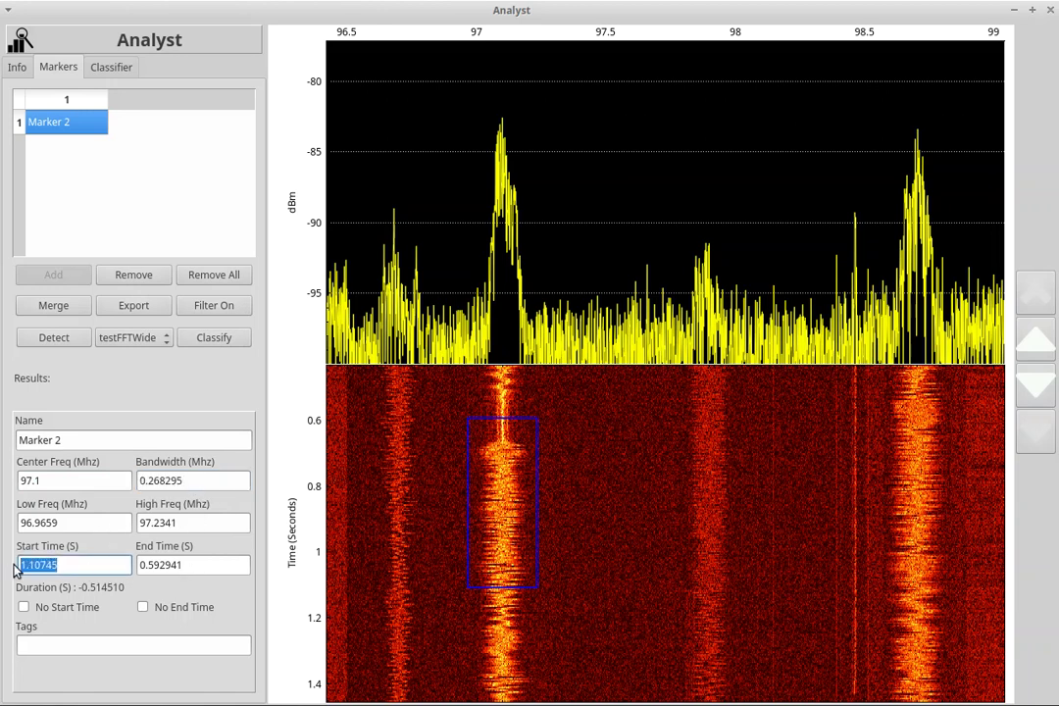
text(0)
key(Tab)
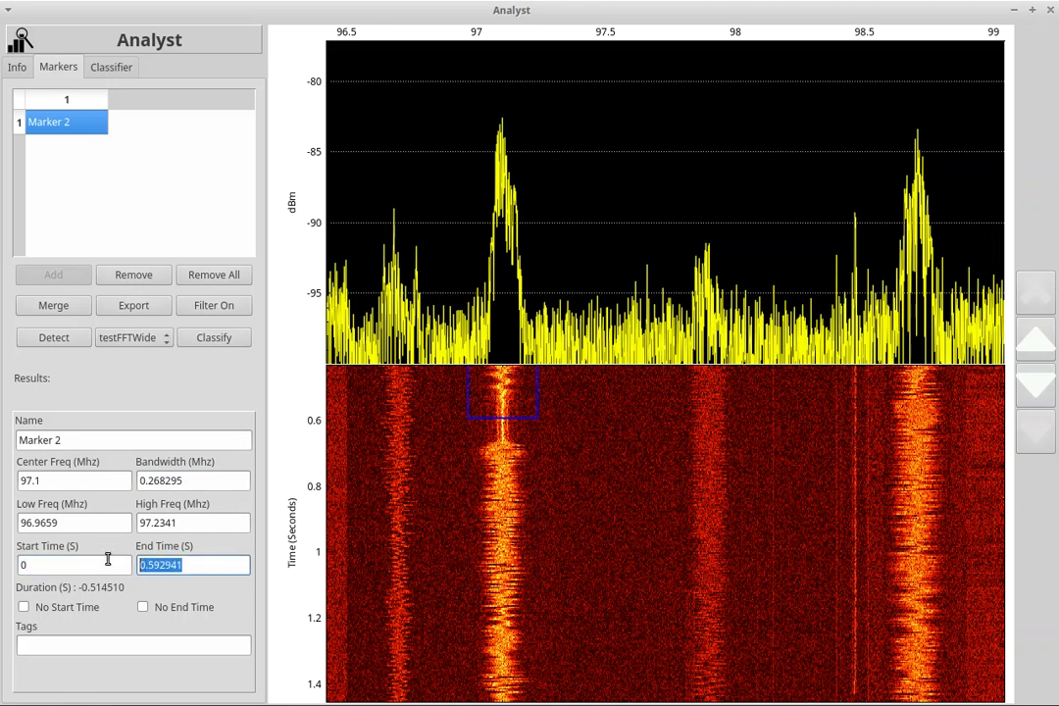
Step: Set the 97.1 MHz marker's end time to 5 seconds and classify it with testFFTWide
text(5)
key(Tab)
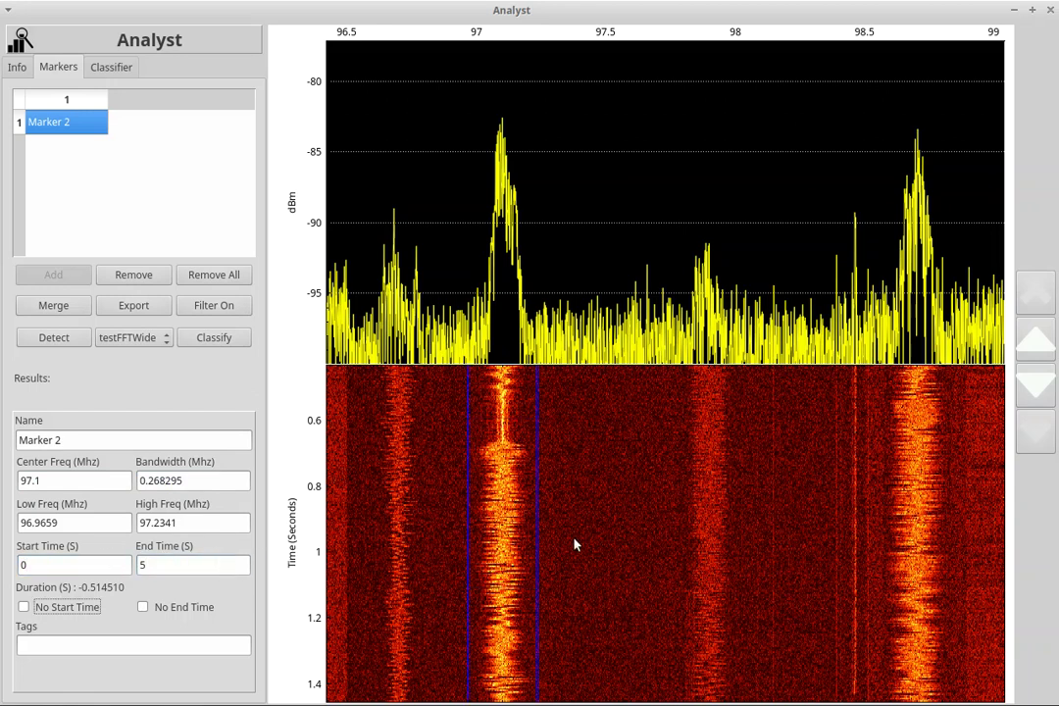
drag(594, 501, 546, 489)
scroll(605, 529, down, 4)
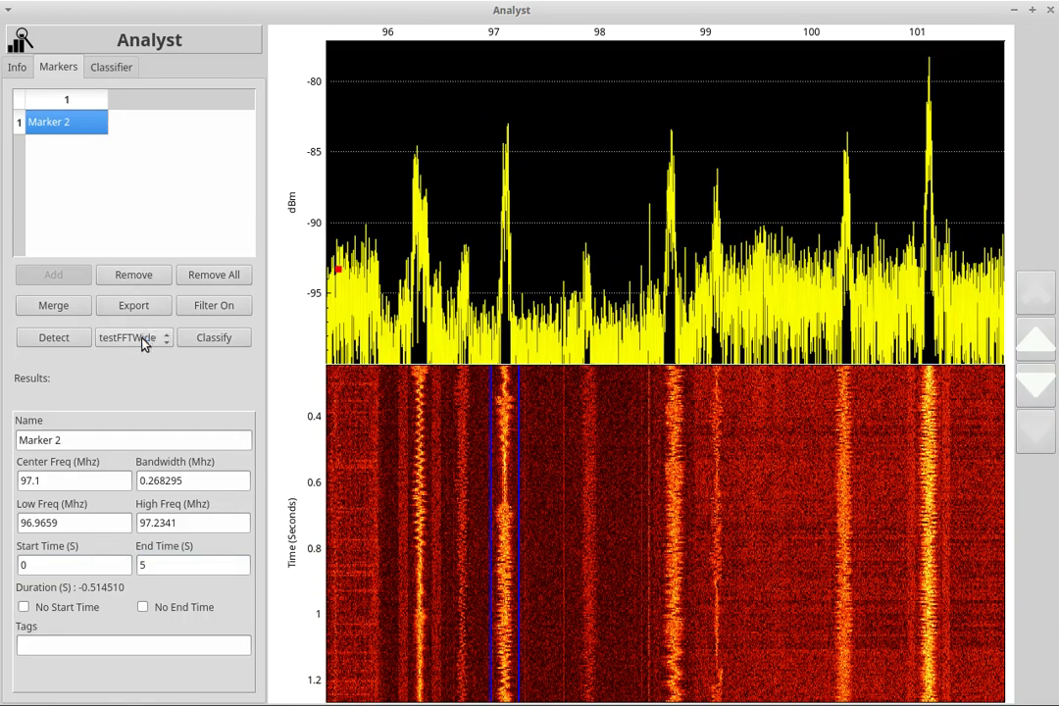
click(144, 338)
click(144, 341)
click(217, 341)
Step: Add a marker around the signal near 96.3 MHz, about 0.43 MHz wide and spanning about 0.42 to 1.09 seconds, and select it
drag(426, 505, 443, 497)
scroll(429, 461, up, 3)
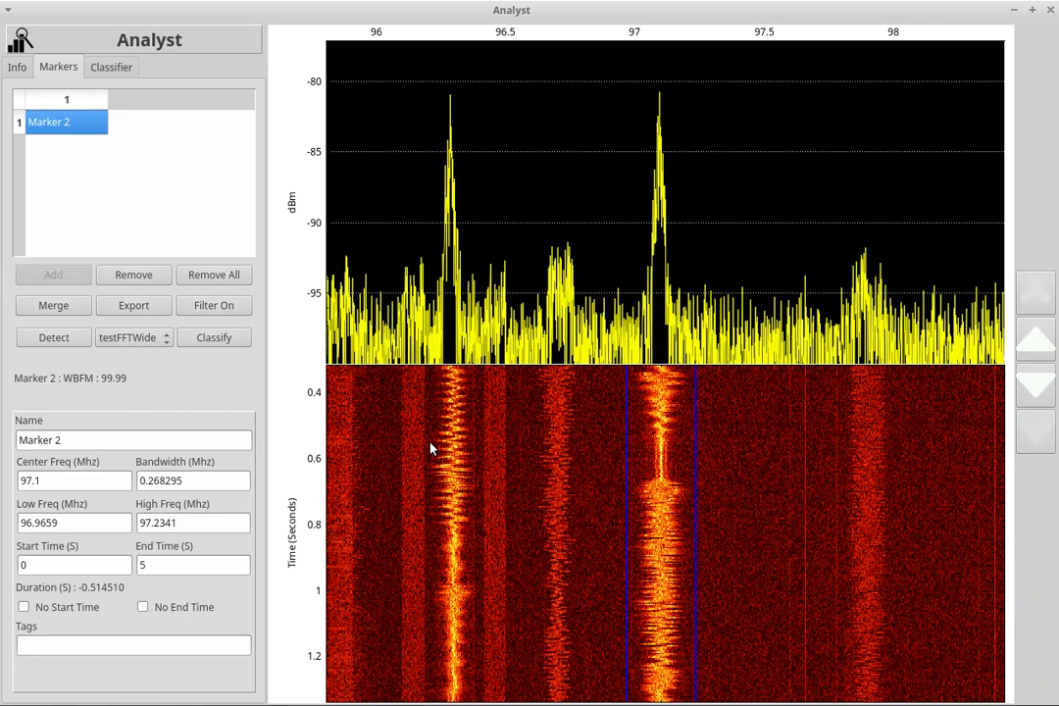
mouse_move(400, 398)
mouse_down()
mouse_move(454, 541)
mouse_move(514, 624)
mouse_up()
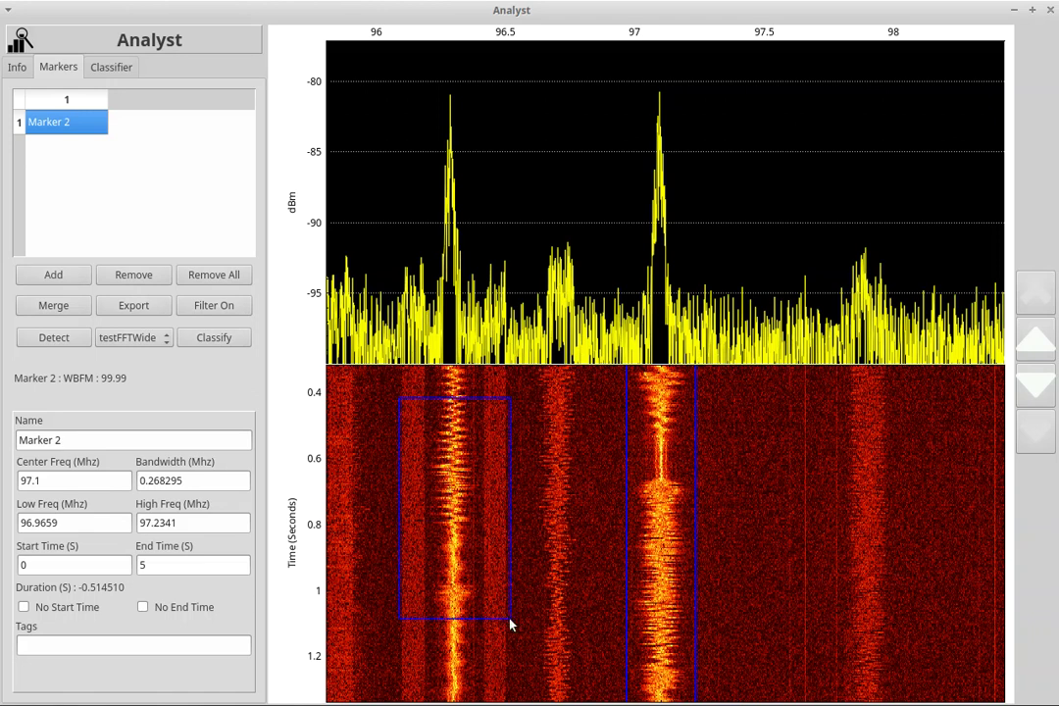
click(53, 277)
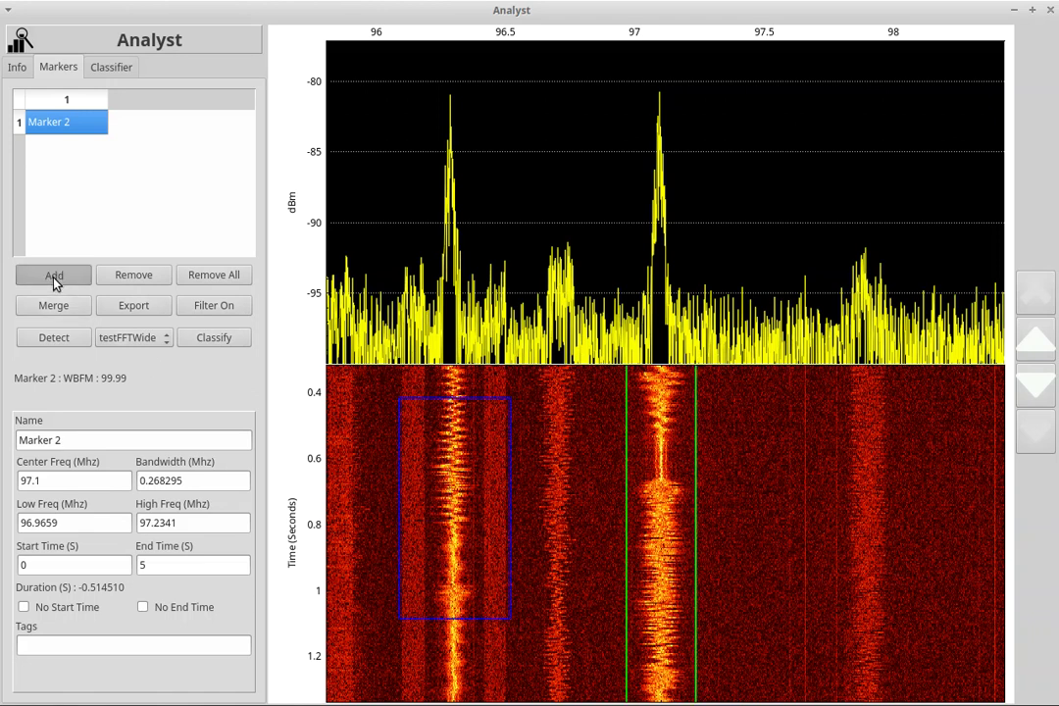
click(398, 490)
Step: Set the 96.3 MHz marker's start time to 0 and end time to 5 seconds, and classify it with testFFTWide
drag(71, 566, 5, 568)
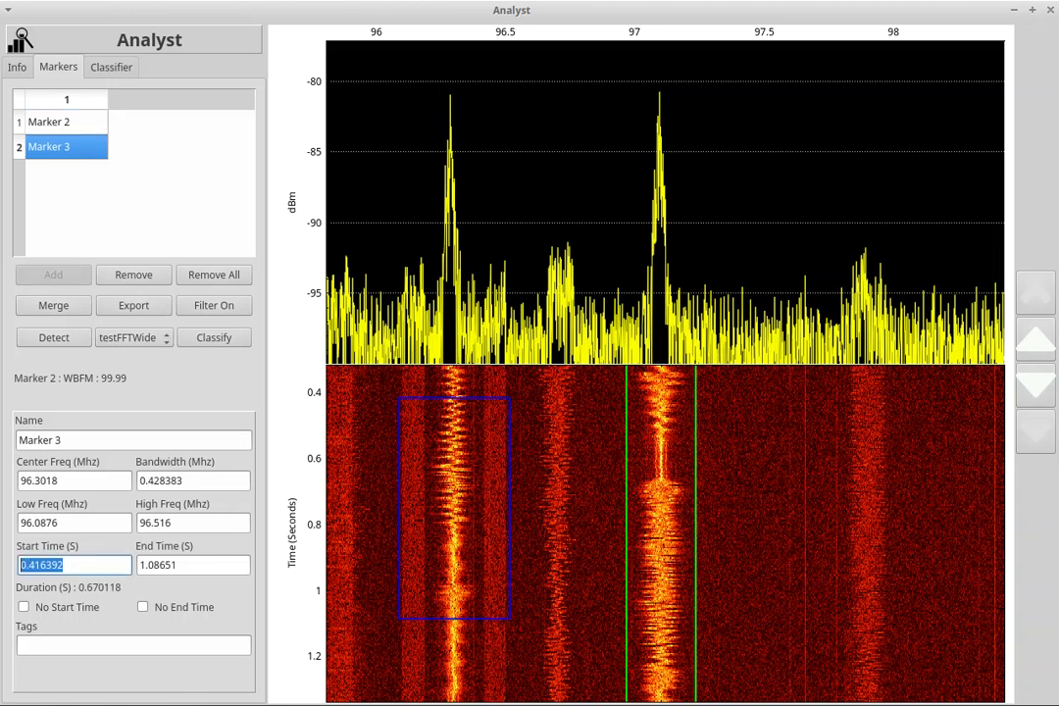
text(0)
key(Tab)
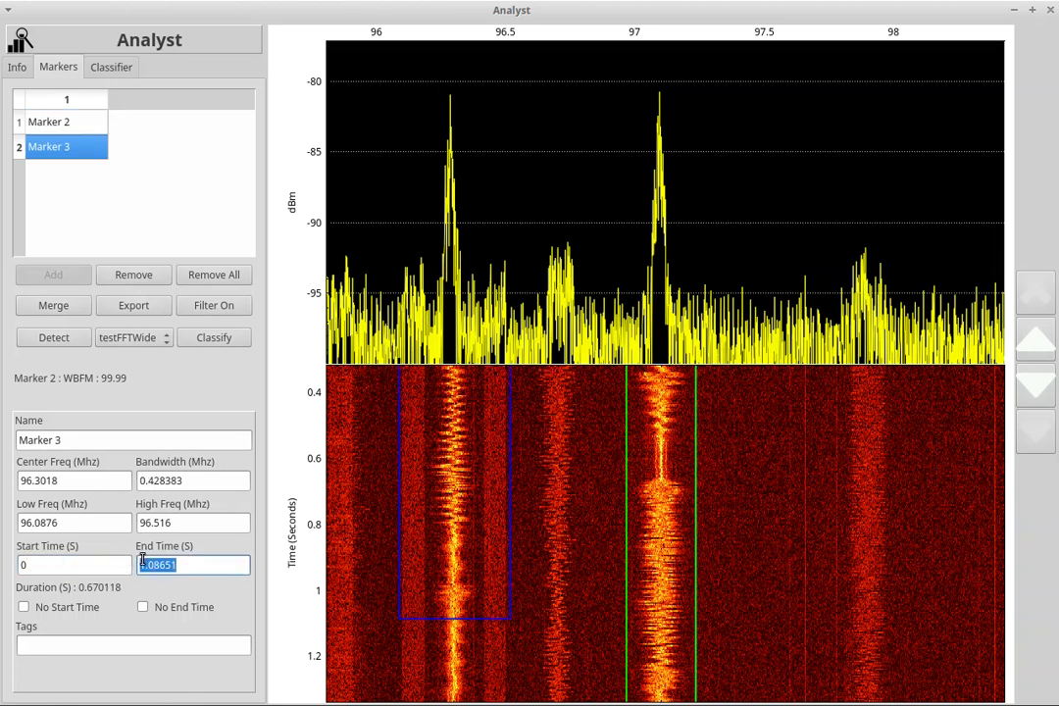
text(5)
key(Tab)
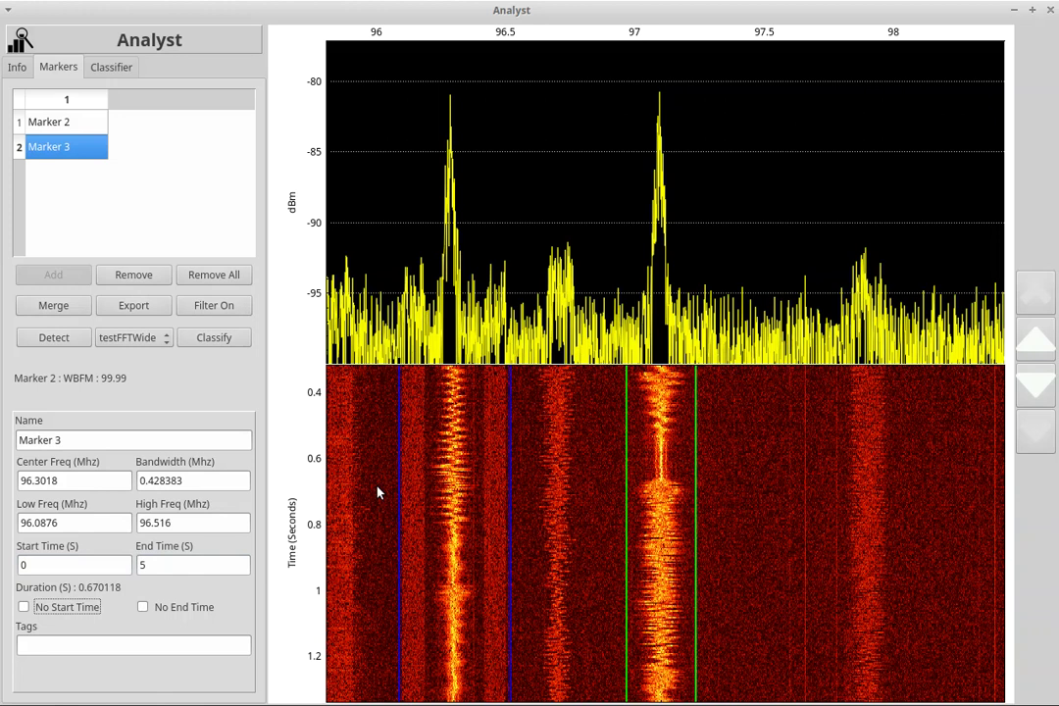
click(225, 339)
Step: Add a marker on the empty band near 97.46 MHz, about 0.25 MHz wide and spanning about 0.44 to 1.29 seconds, and select it
drag(742, 501, 666, 489)
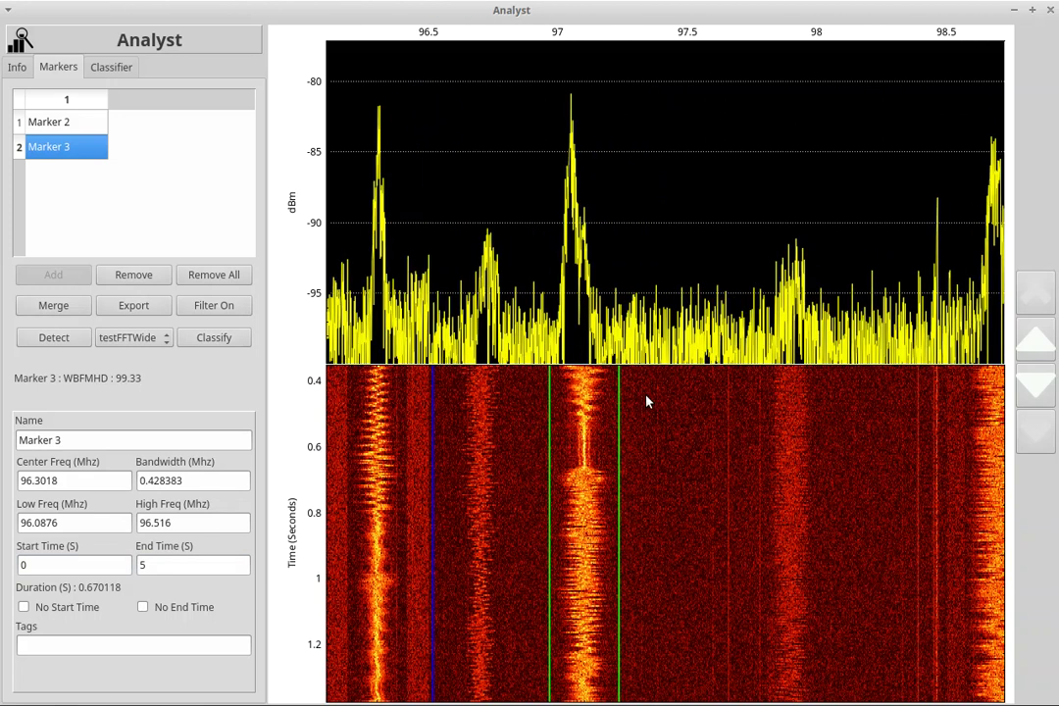
mouse_move(645, 395)
mouse_down()
mouse_move(713, 647)
mouse_move(711, 679)
mouse_up()
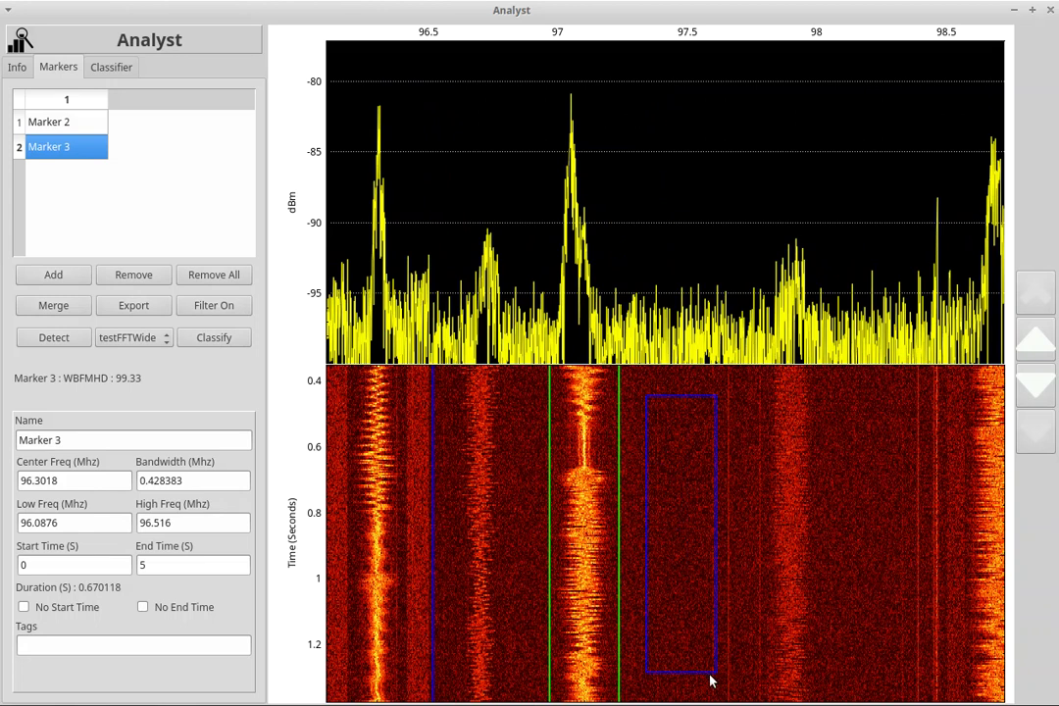
click(40, 278)
click(648, 480)
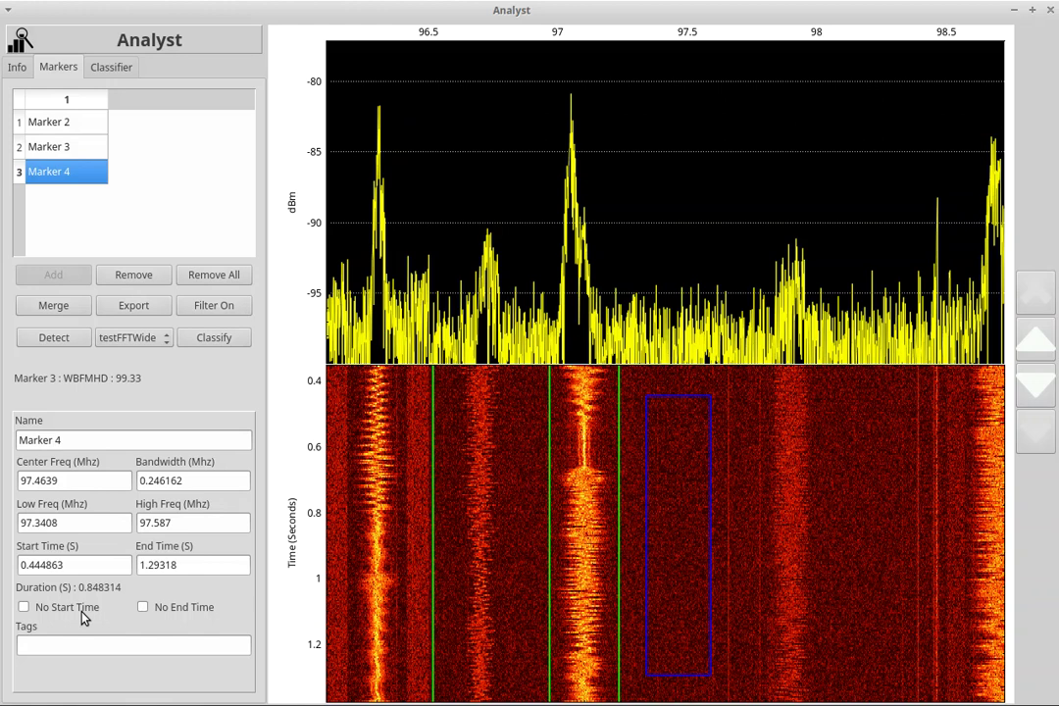
Step: Set the empty-band marker's start time to 0 and end time to 5 seconds, and classify it with testFFTWide
click(44, 565)
double_click(45, 565)
text(0)
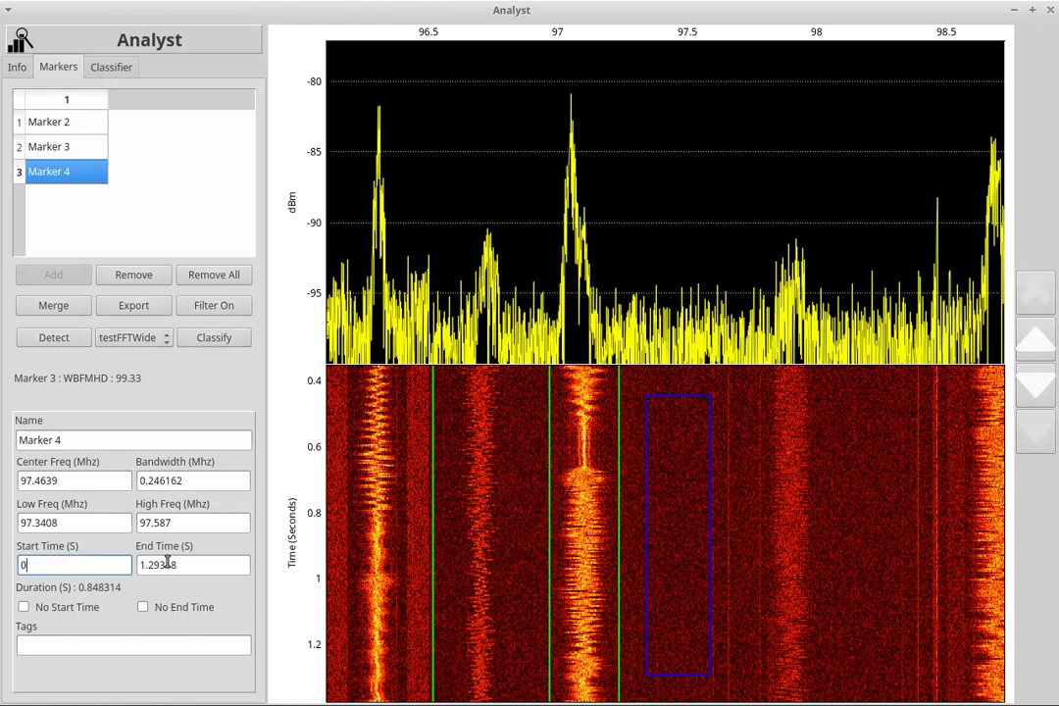
click(185, 565)
drag(186, 565, 87, 562)
text(5)
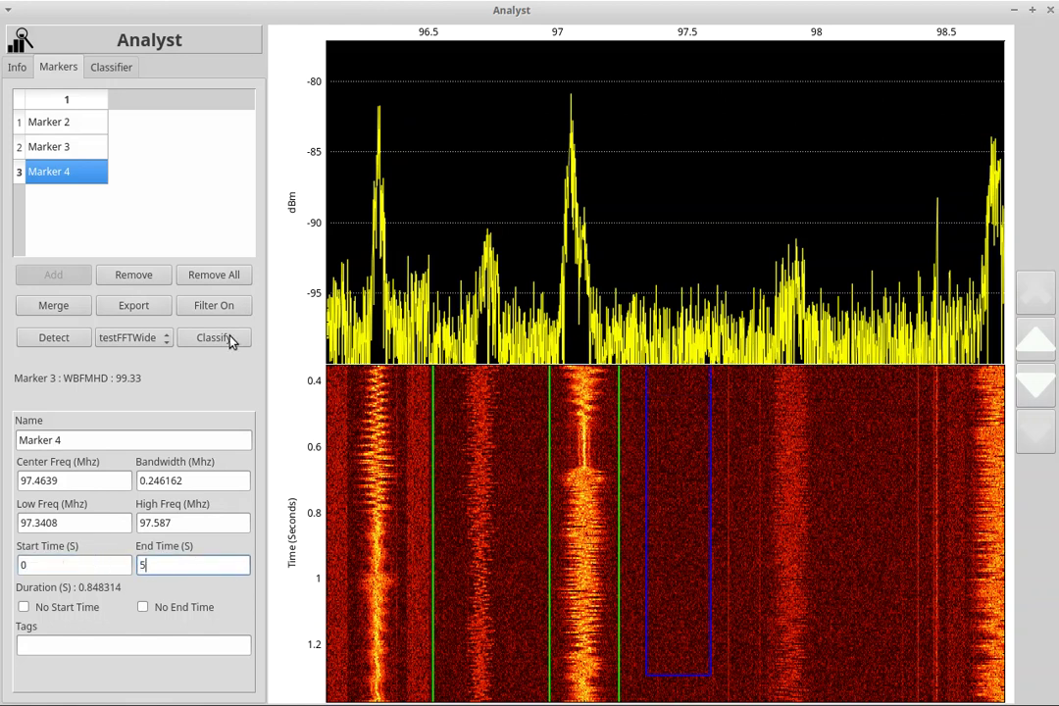
click(220, 339)
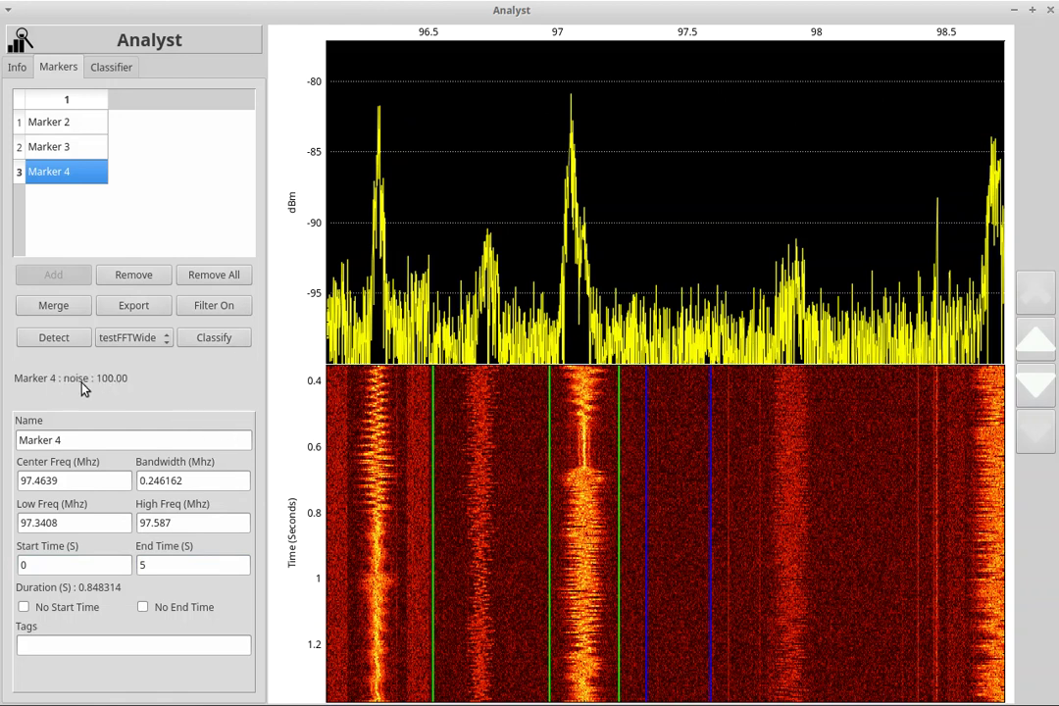
Step: Add a marker around the signal near 101.1 MHz, about 0.42 MHz wide and spanning about 0.70 to 1.38 seconds, and select it
drag(700, 540, 556, 552)
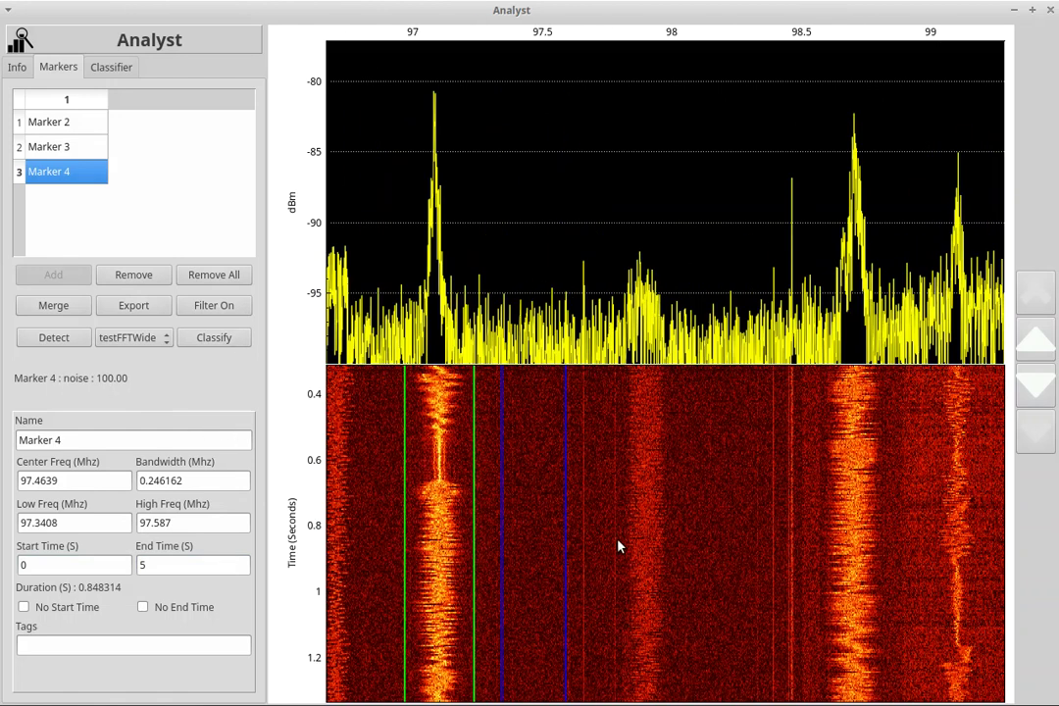
scroll(618, 540, down, 2)
drag(701, 526, 549, 509)
drag(737, 520, 549, 467)
drag(808, 503, 580, 506)
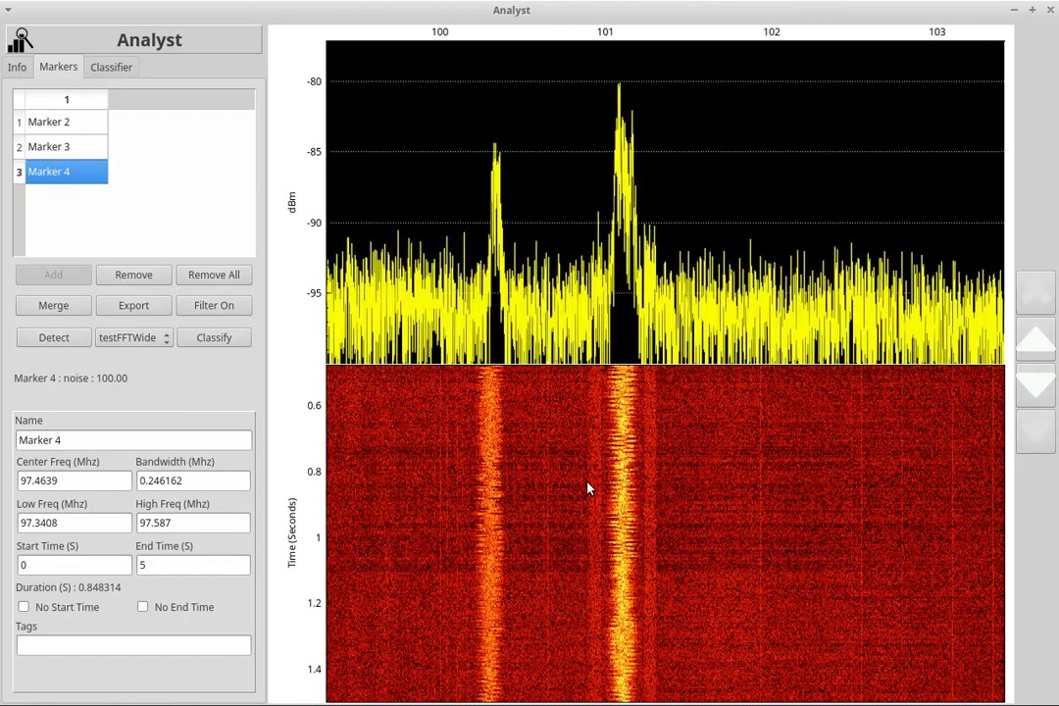
scroll(587, 481, down, 2)
scroll(583, 483, up, 2)
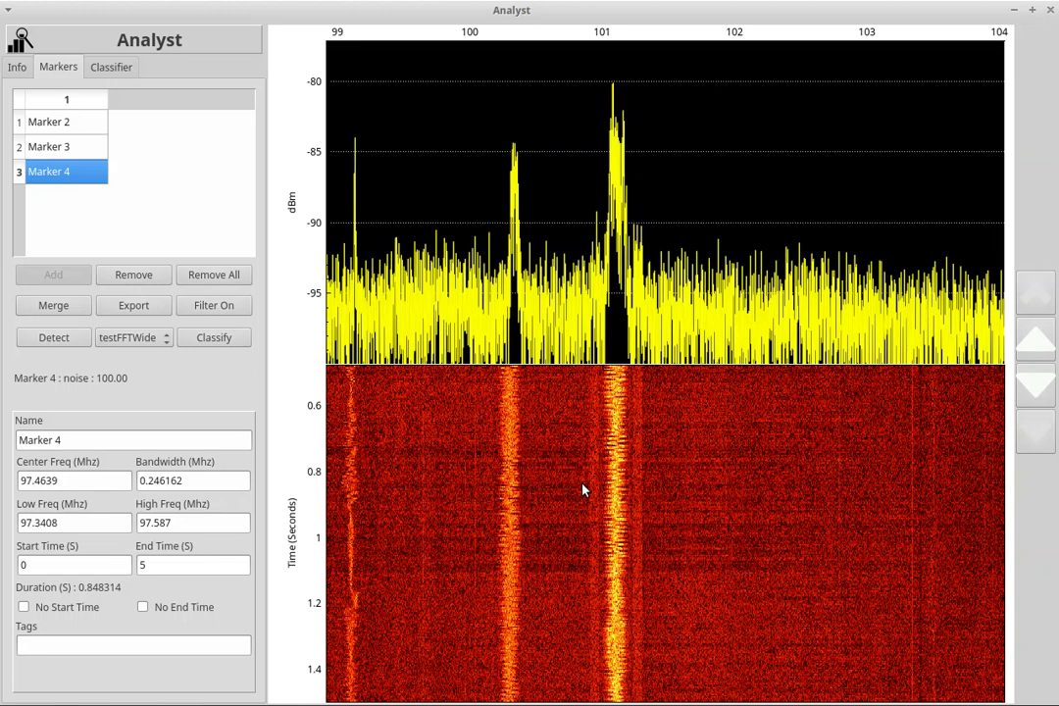
drag(609, 481, 558, 495)
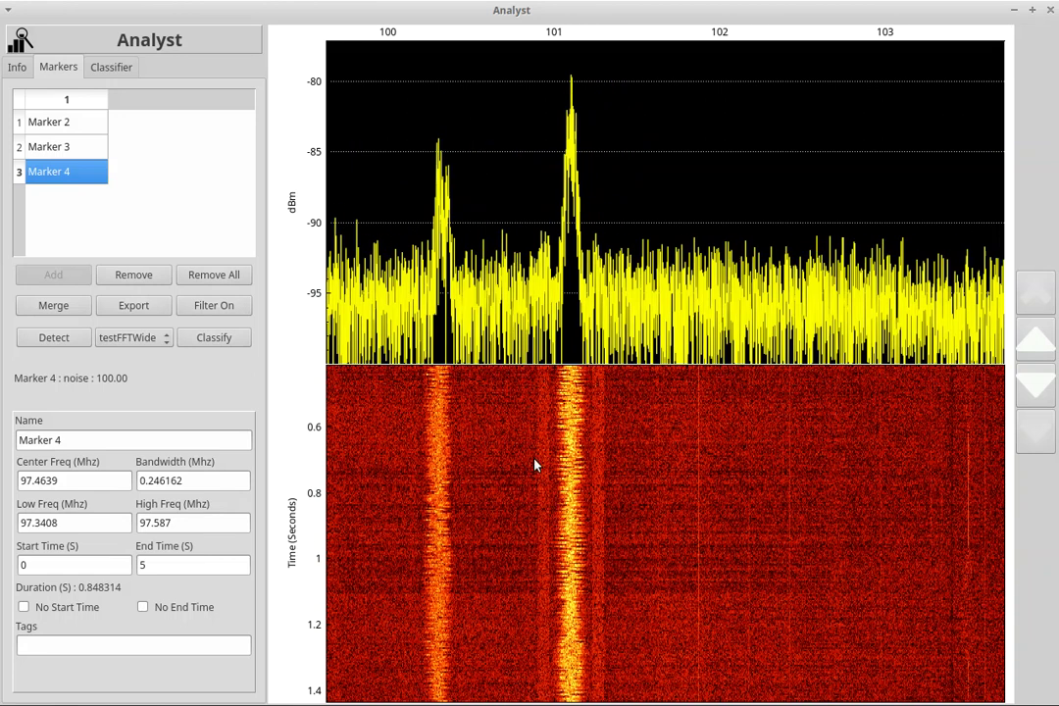
drag(536, 459, 604, 682)
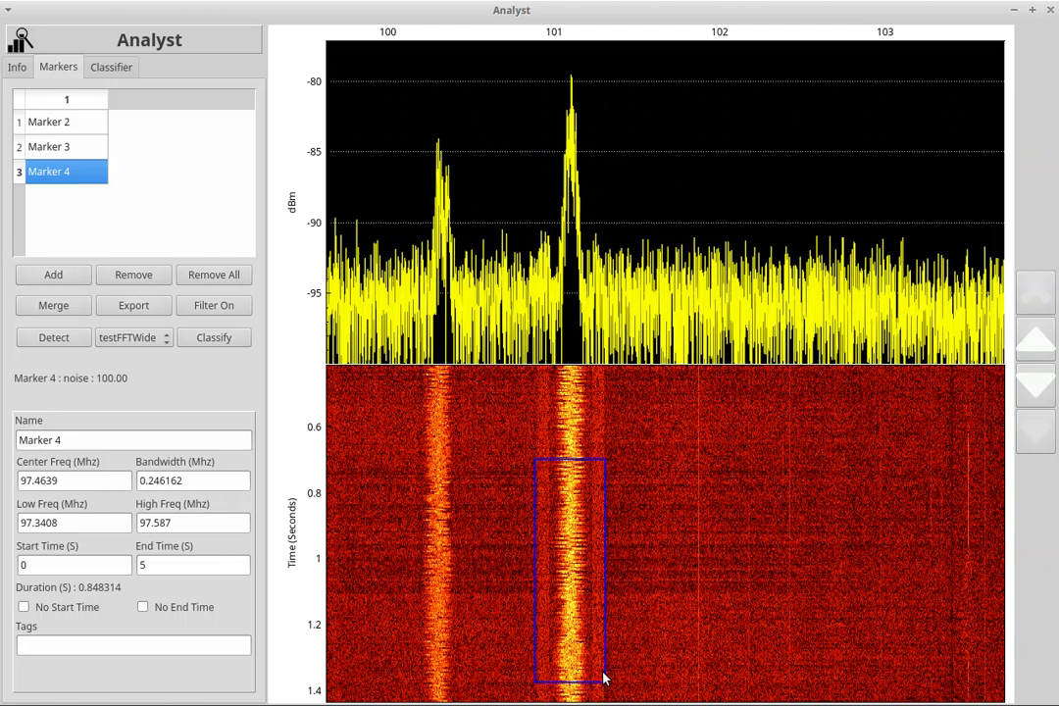
click(47, 280)
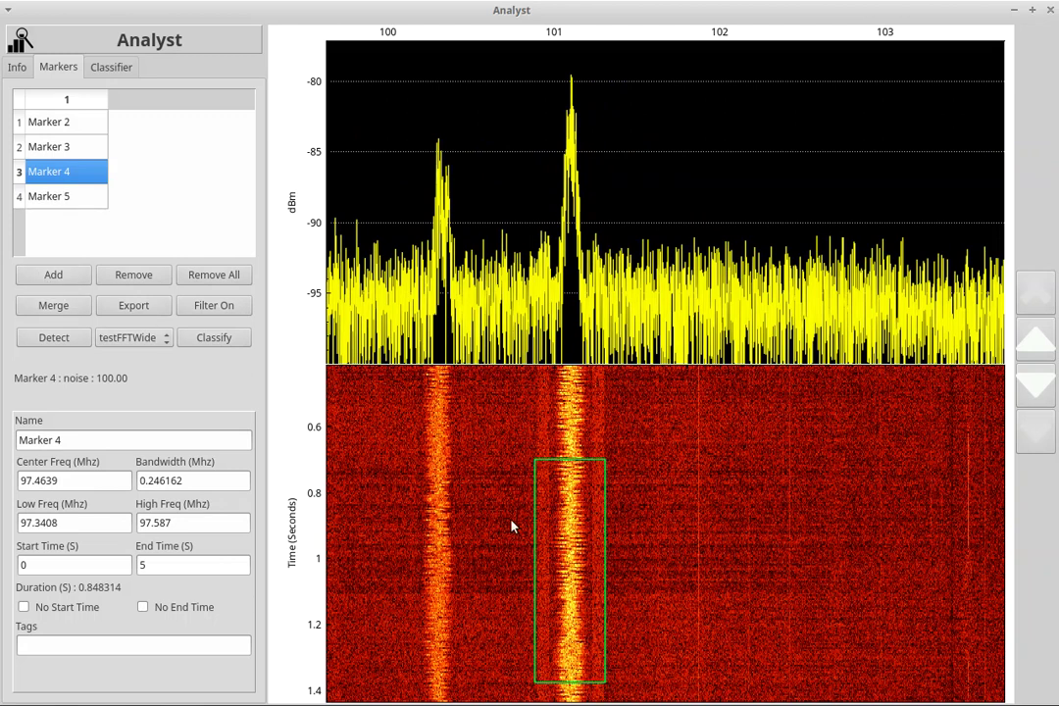
drag(499, 517, 496, 477)
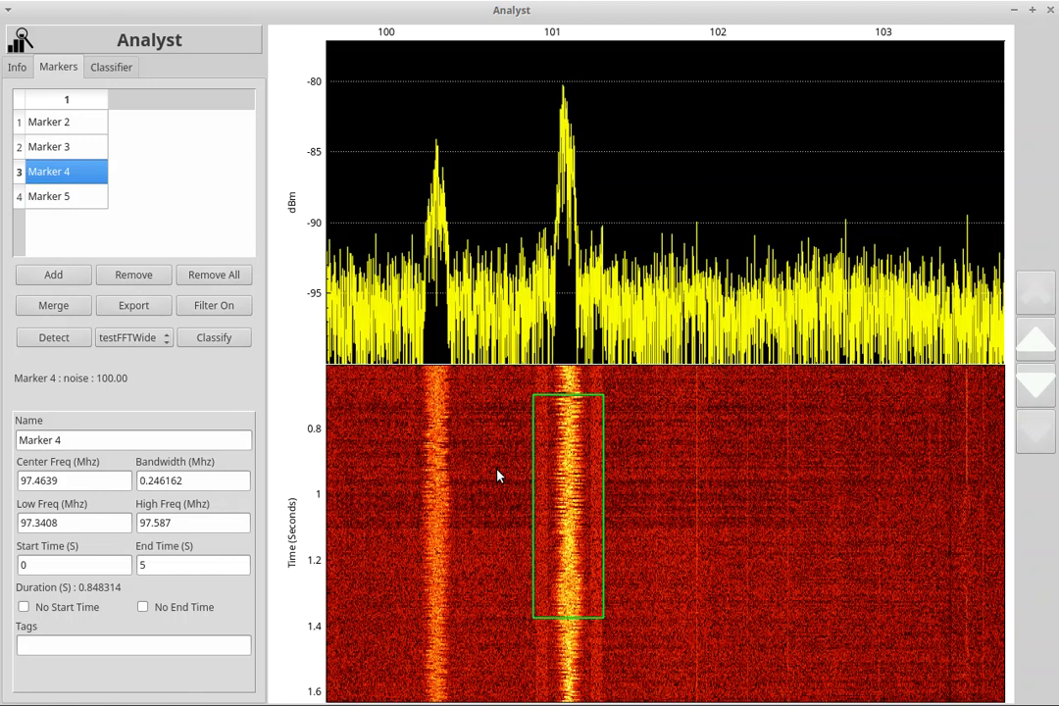
click(533, 483)
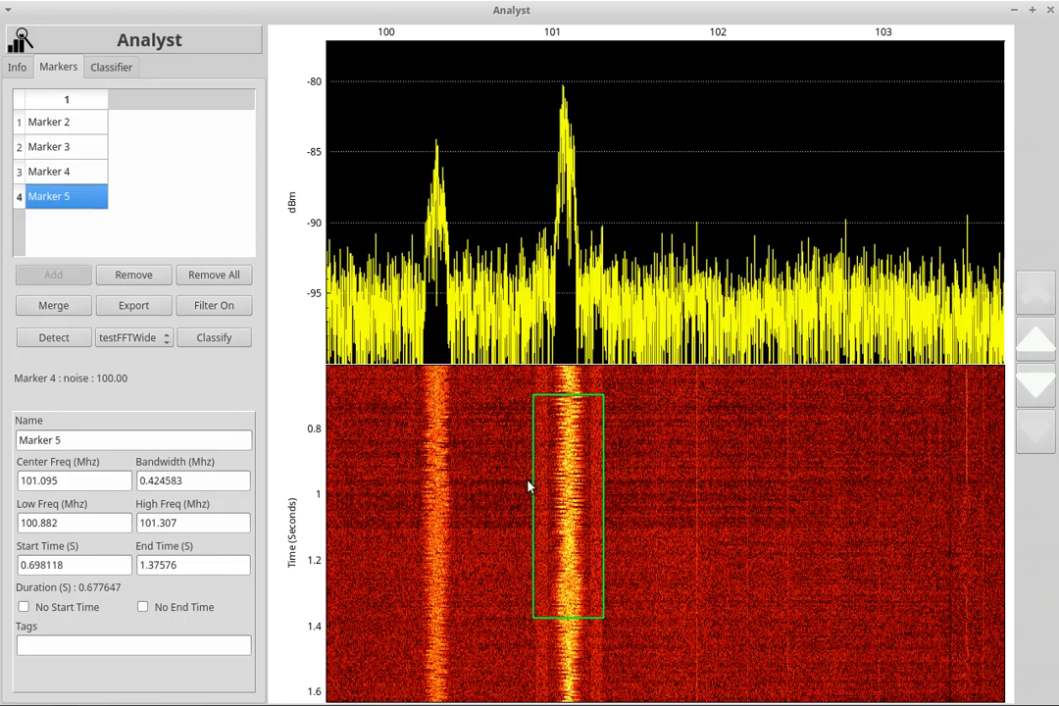
Step: Set the 101.1 MHz marker's start time to 0 and end time to 5 seconds, and classify it with testFFTWide
double_click(86, 565)
text(0)
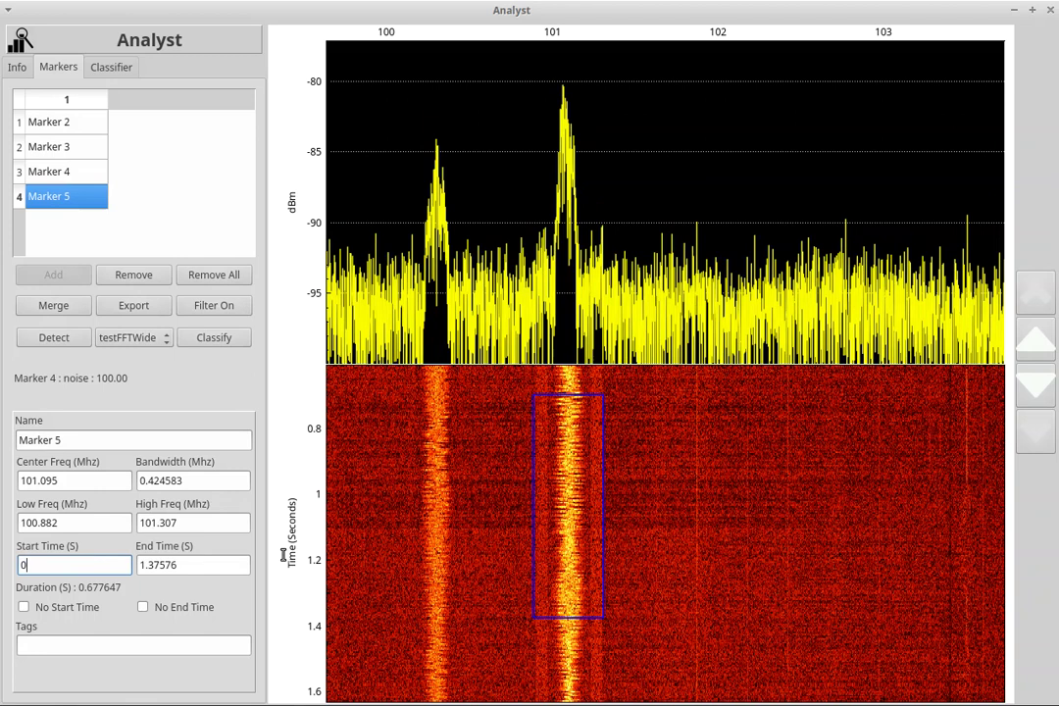
double_click(159, 565)
text(5)
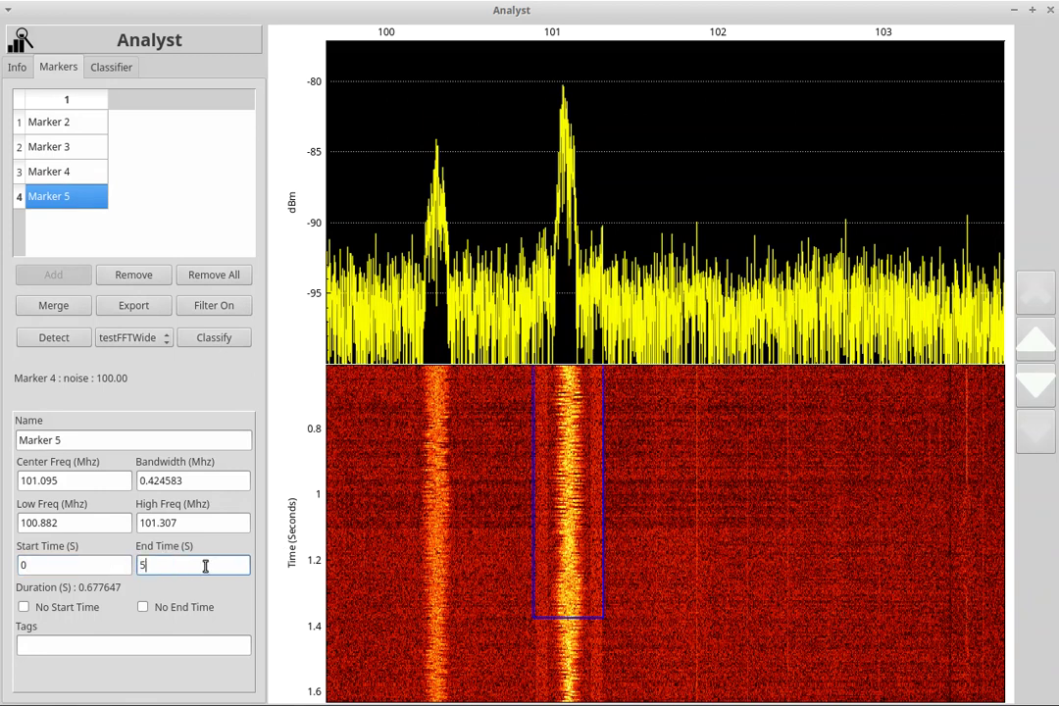
key(Tab)
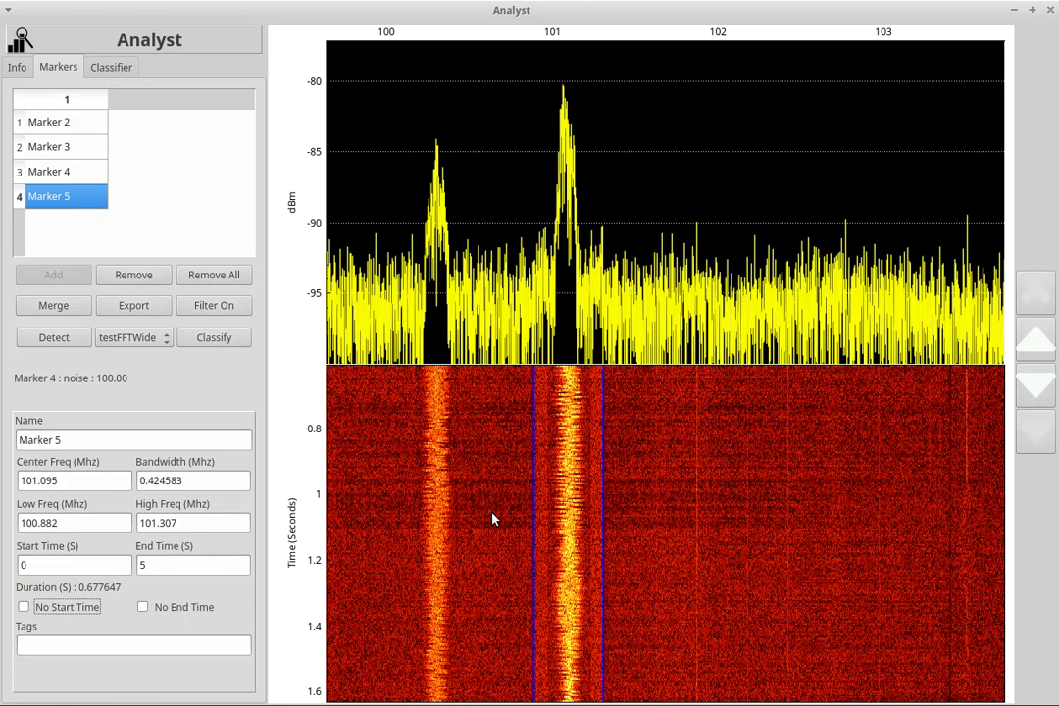
drag(486, 522, 497, 521)
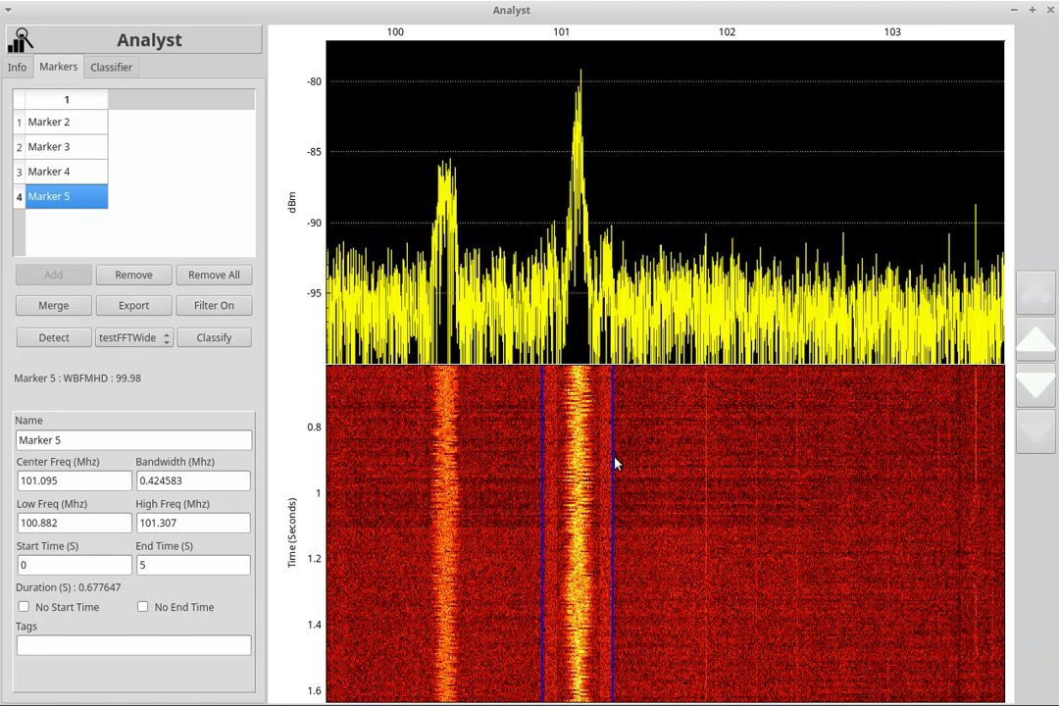
Step: Examine the marked 101.1 MHz signal up close and all markers across the full recorded spectrum
scroll(622, 499, up, 3)
drag(598, 492, 632, 507)
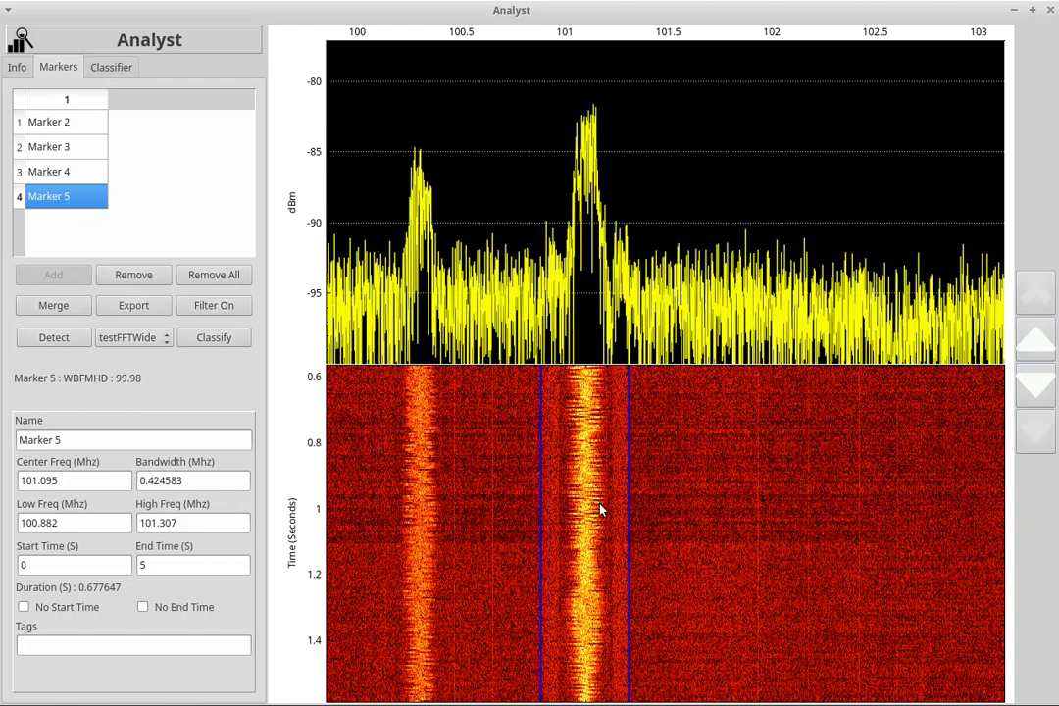
scroll(518, 527, down, 5)
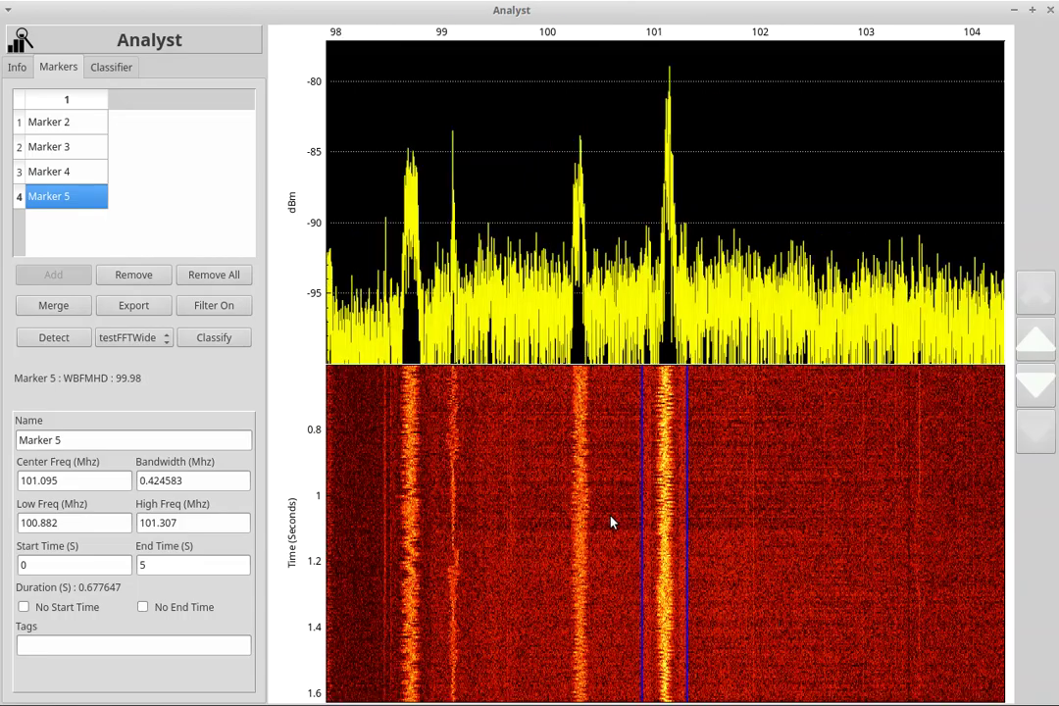
drag(522, 510, 591, 453)
scroll(607, 500, down, 3)
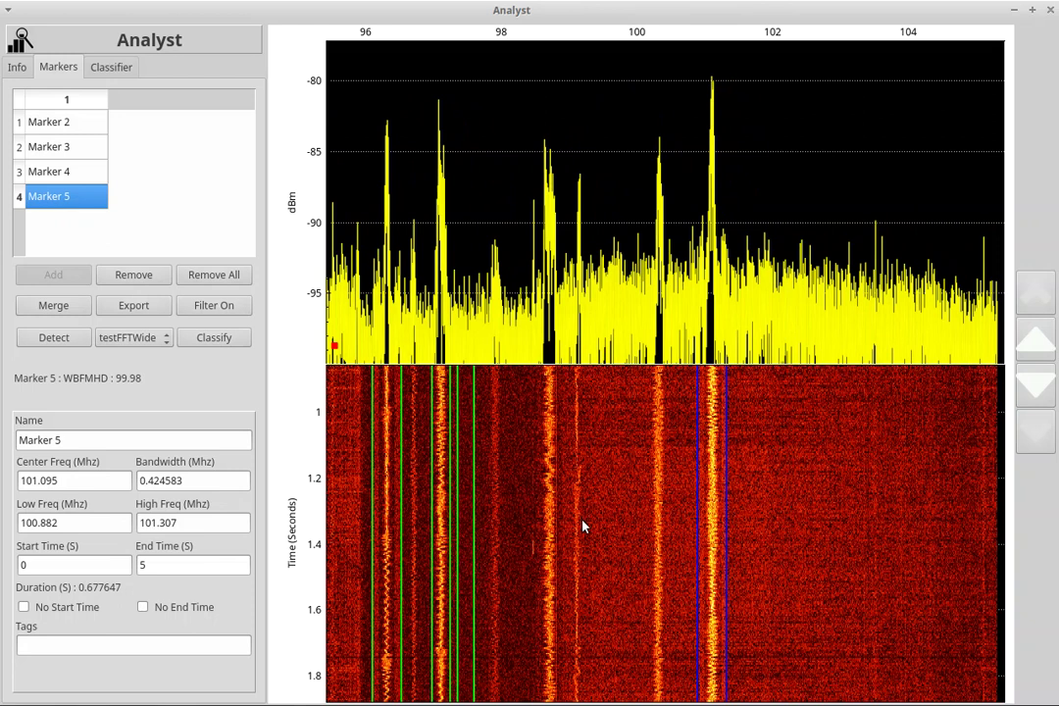
drag(584, 519, 577, 568)
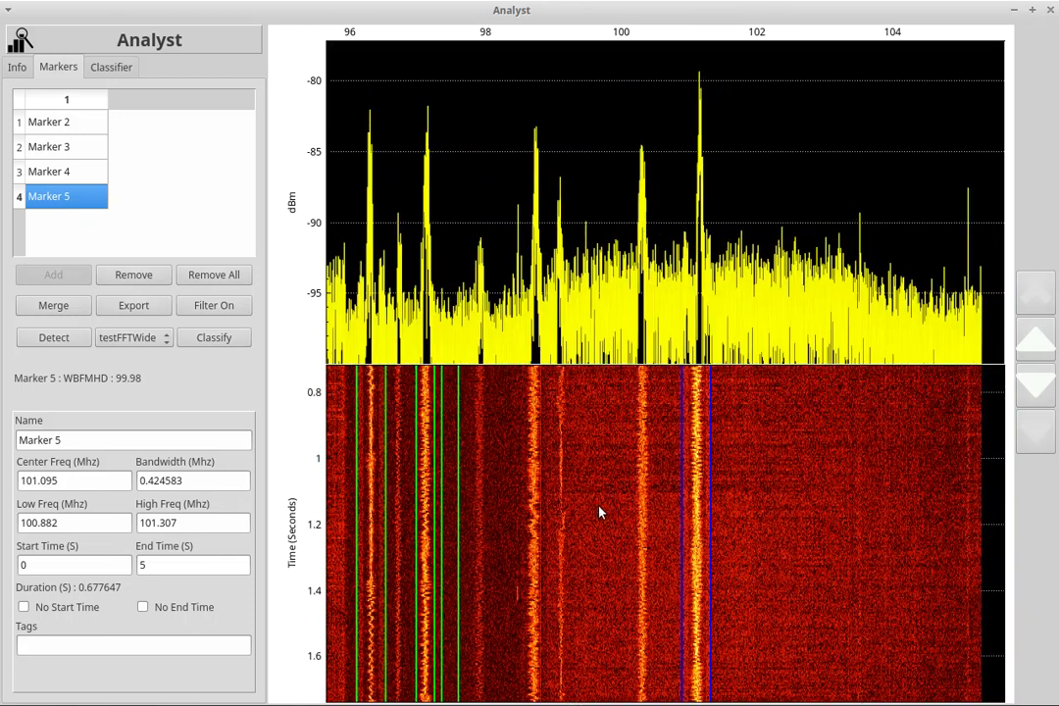
drag(600, 510, 612, 560)
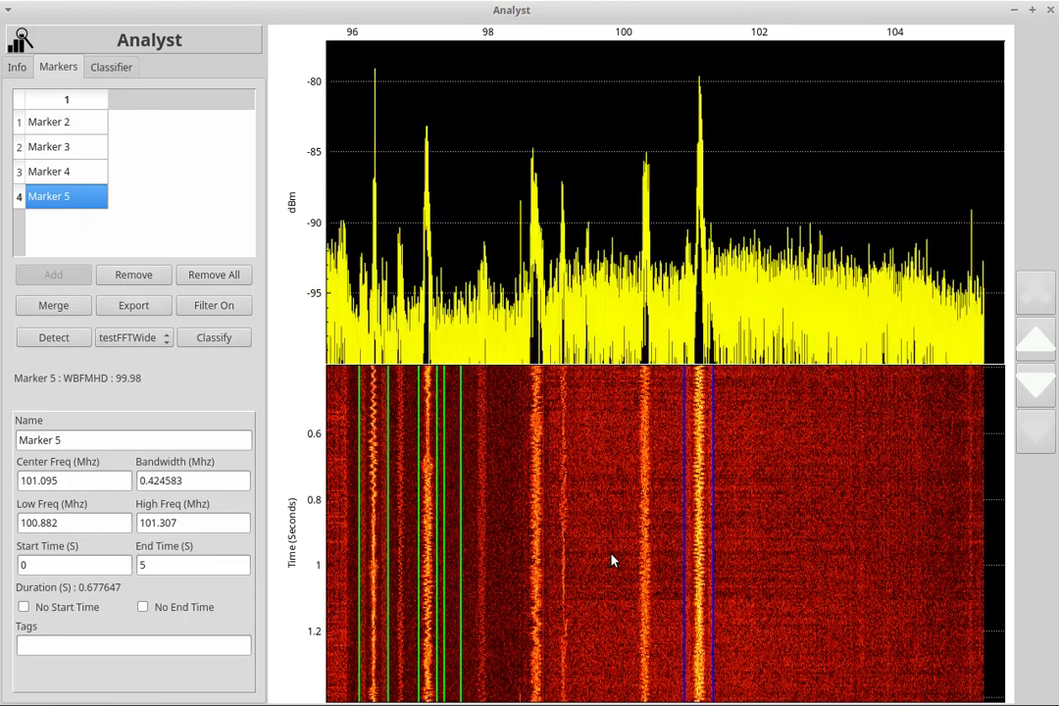